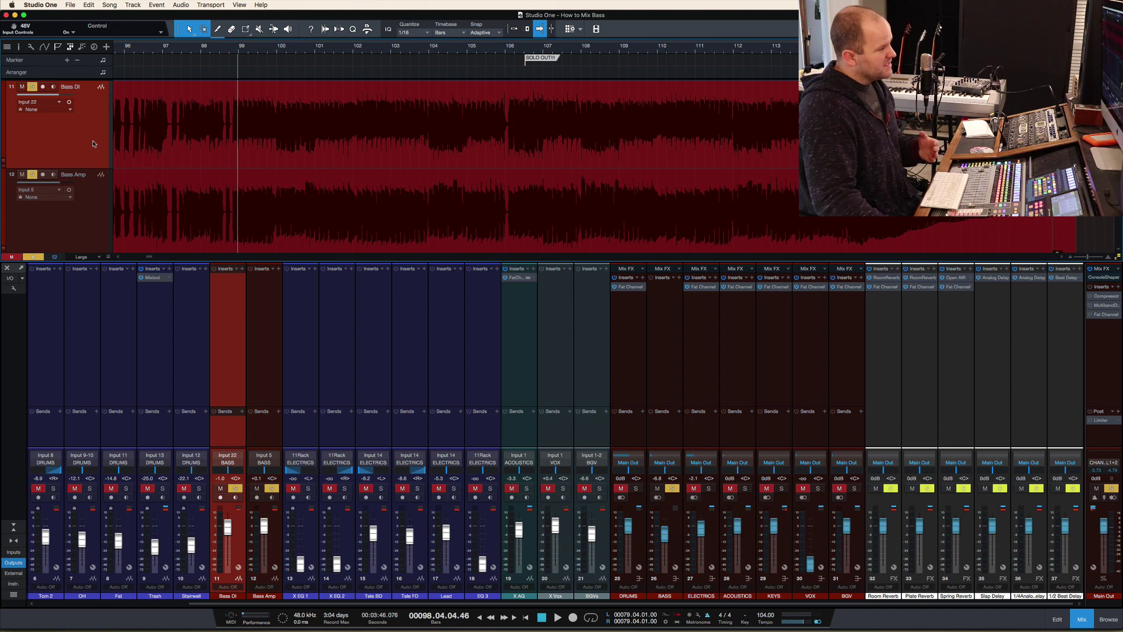
Step: Clear all solos in the mix, solo only the Bass DI track and play it back
{"action": "left_click", "coordinate": [93, 243]}
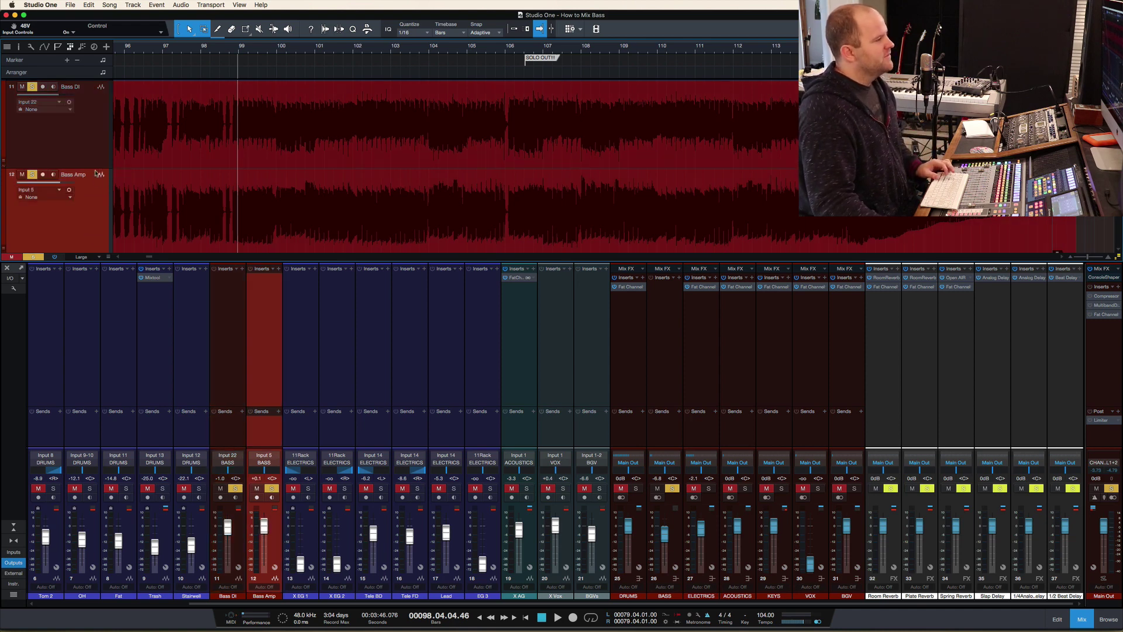
{"action": "left_click", "coordinate": [234, 363]}
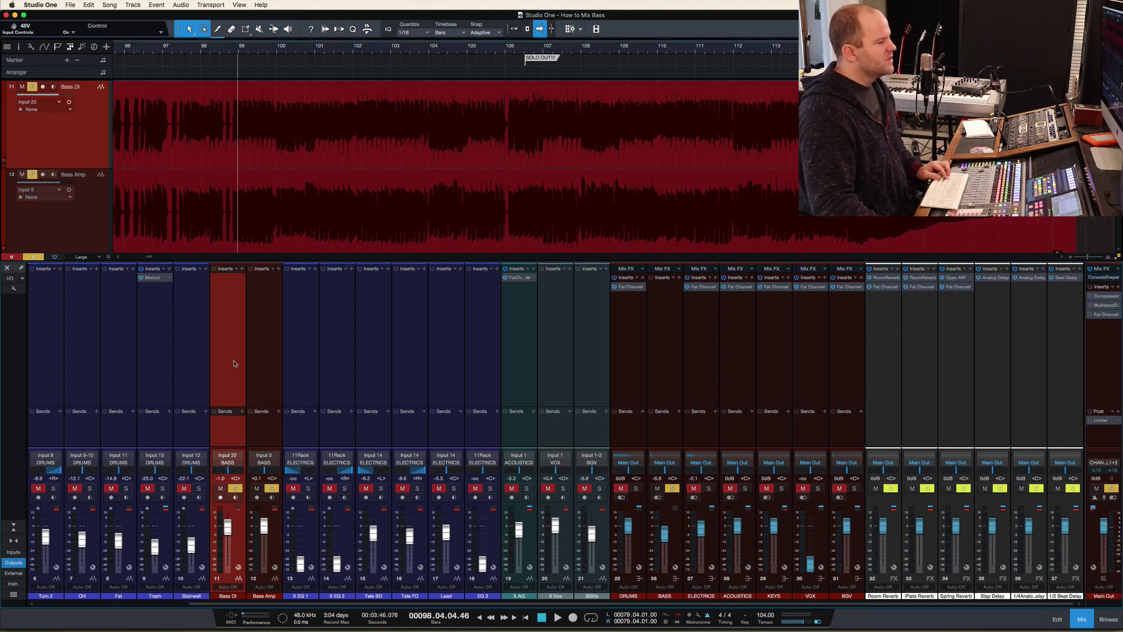
{"action": "key", "text": "shift+s"}
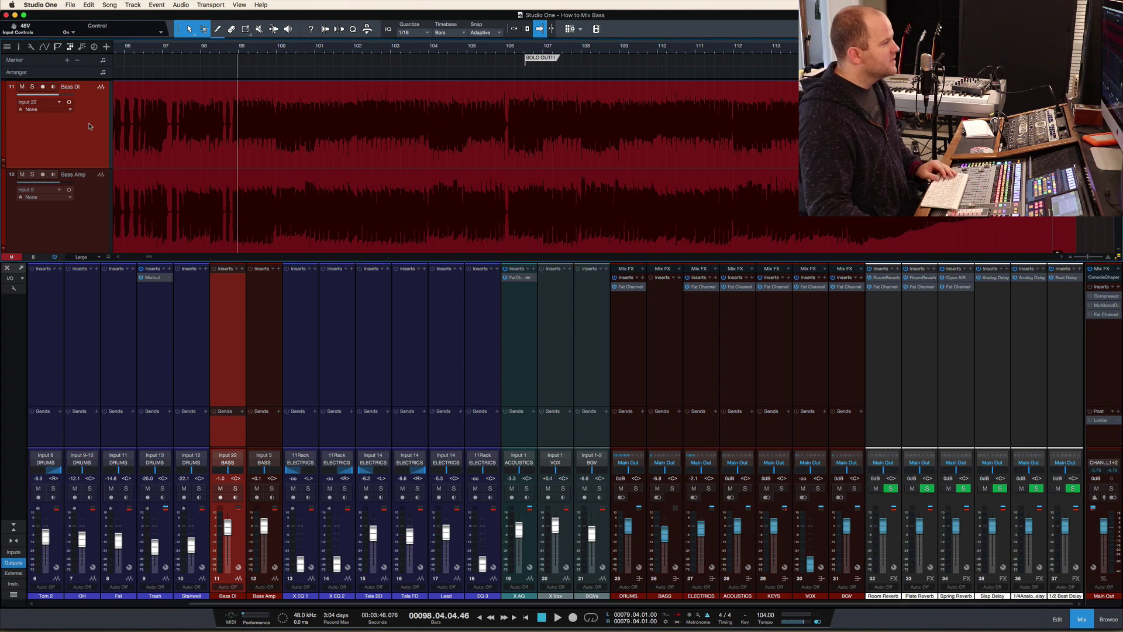
{"action": "left_click", "coordinate": [92, 228]}
{"action": "left_click", "coordinate": [91, 150]}
{"action": "key", "text": "s"}
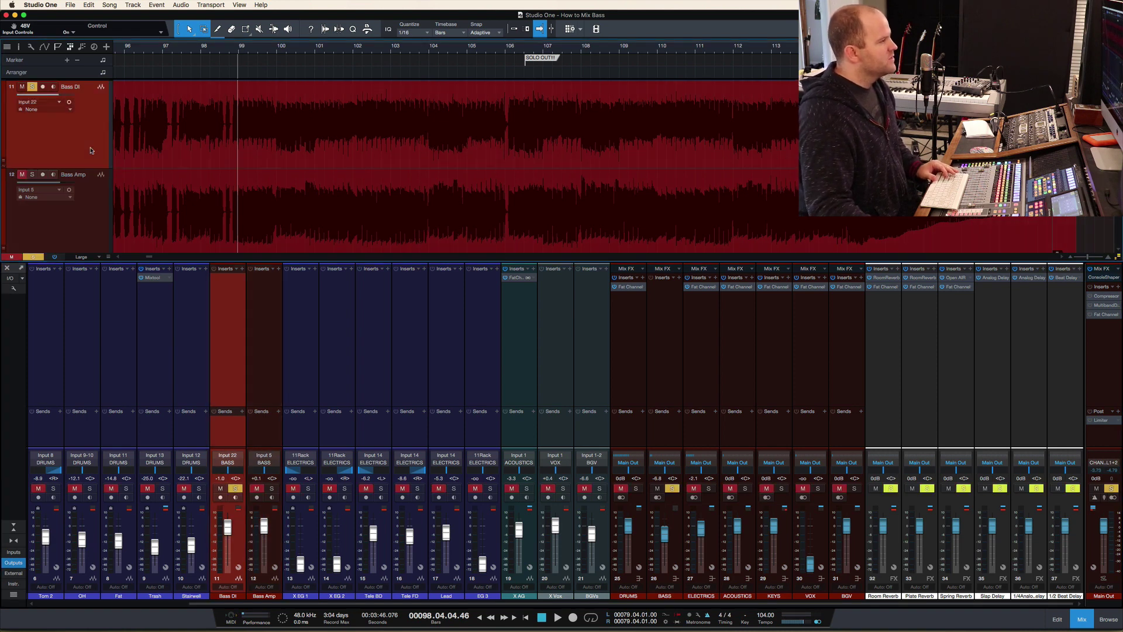
{"action": "key", "text": "space"}
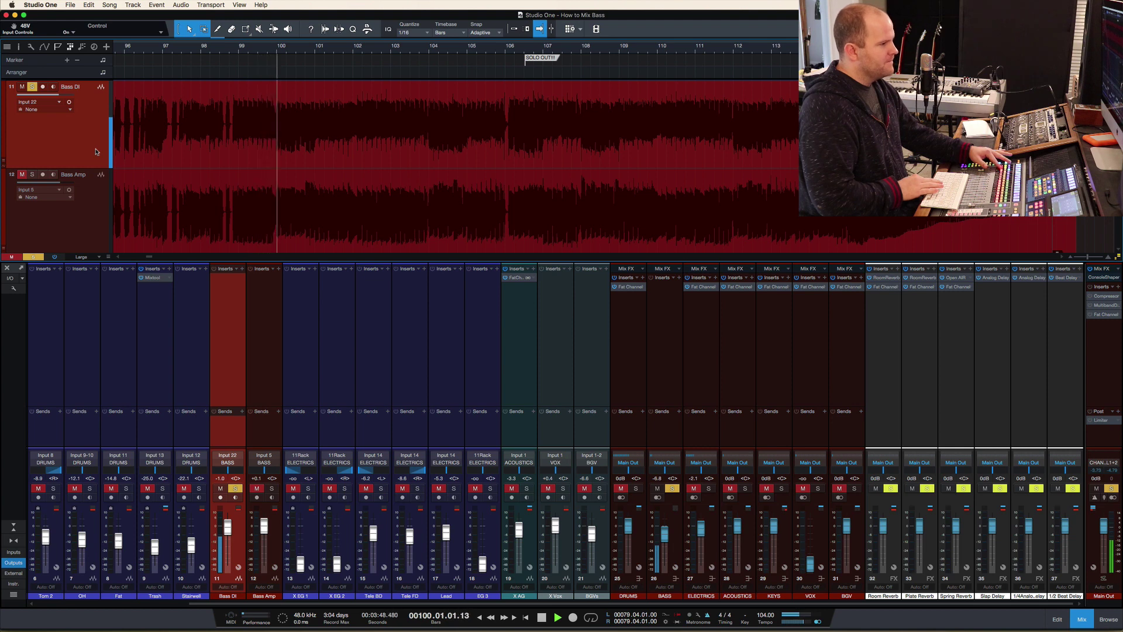
{"action": "key", "text": "space"}
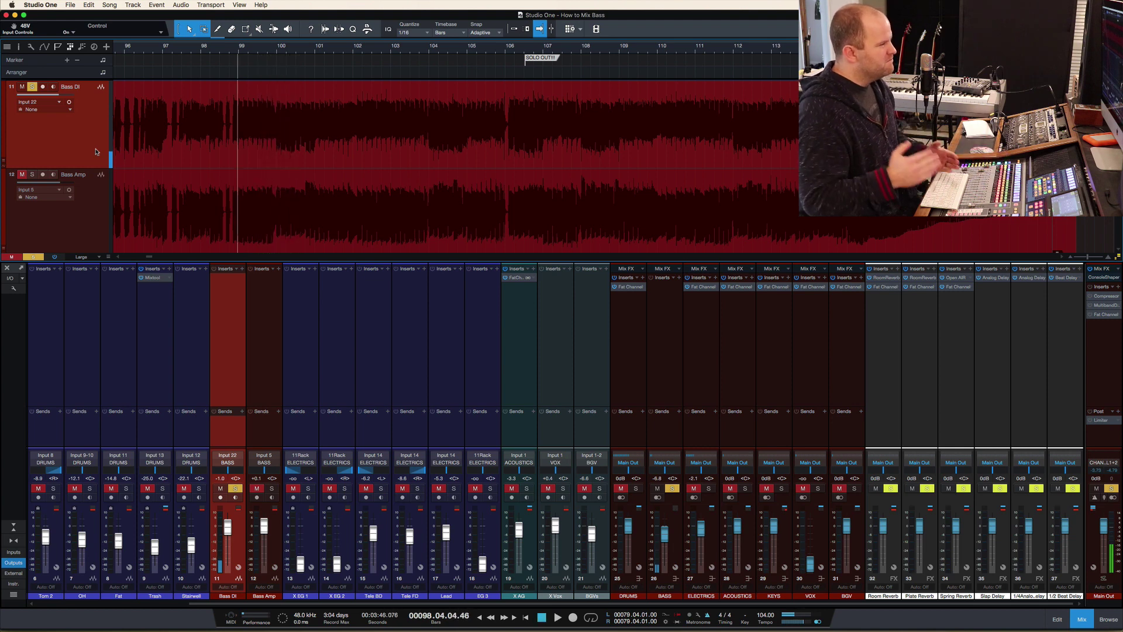
Step: Switch the solo from Bass DI to the Bass Amp track and play it back
{"action": "left_click", "coordinate": [32, 175]}
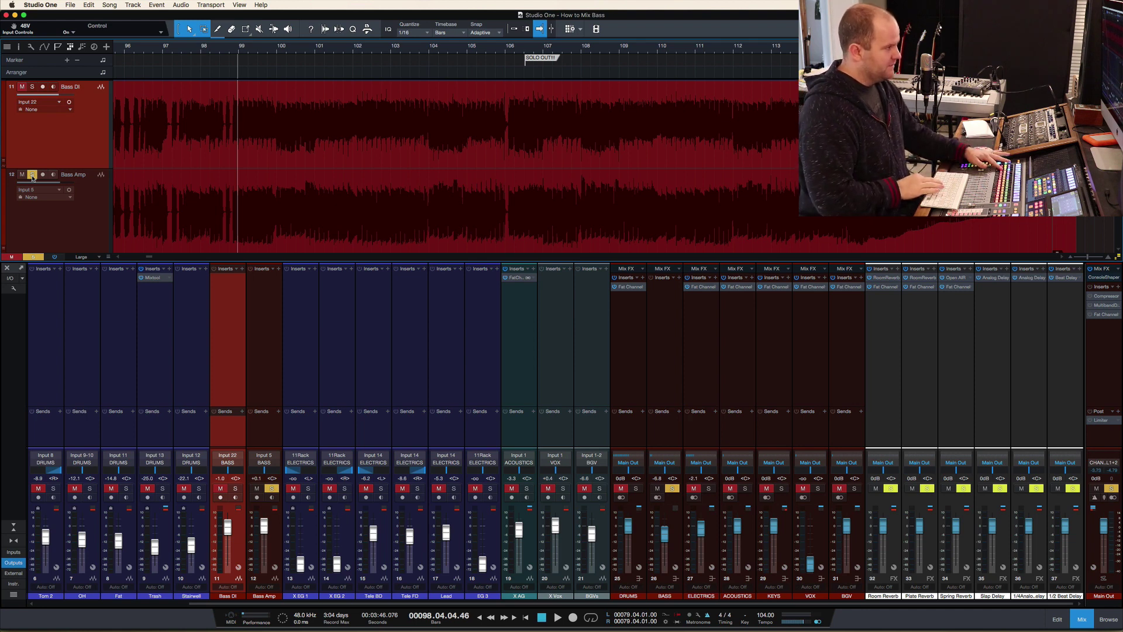
{"action": "key", "text": "space"}
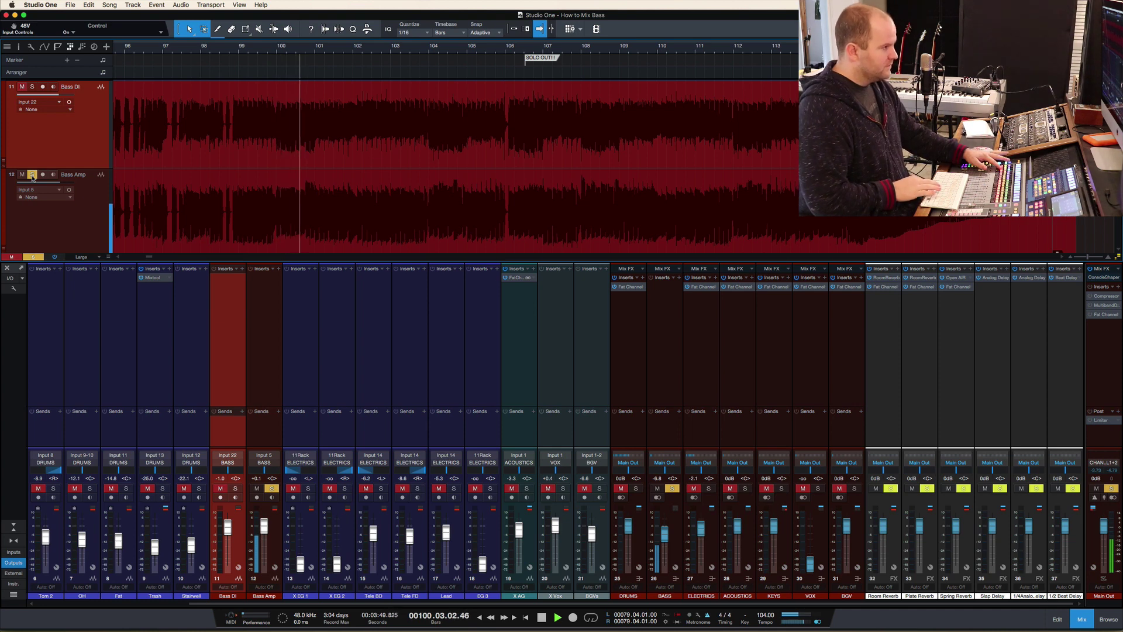
{"action": "key", "text": "space"}
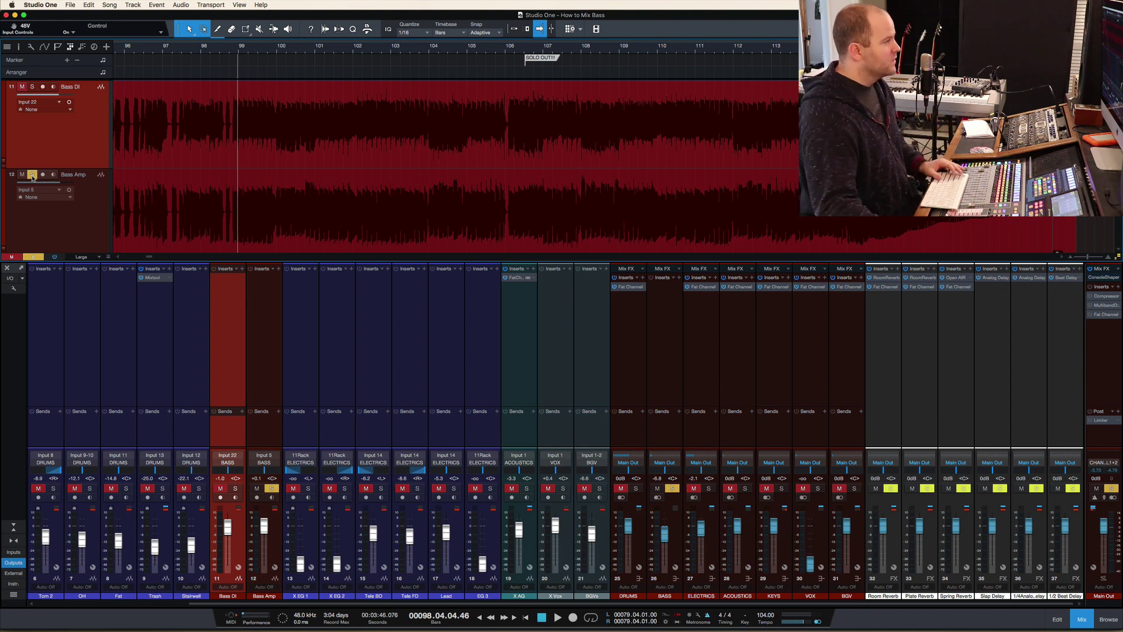
Step: Add the Bass DI track to the solo and audition both bass tracks together
{"action": "left_click", "coordinate": [34, 87]}
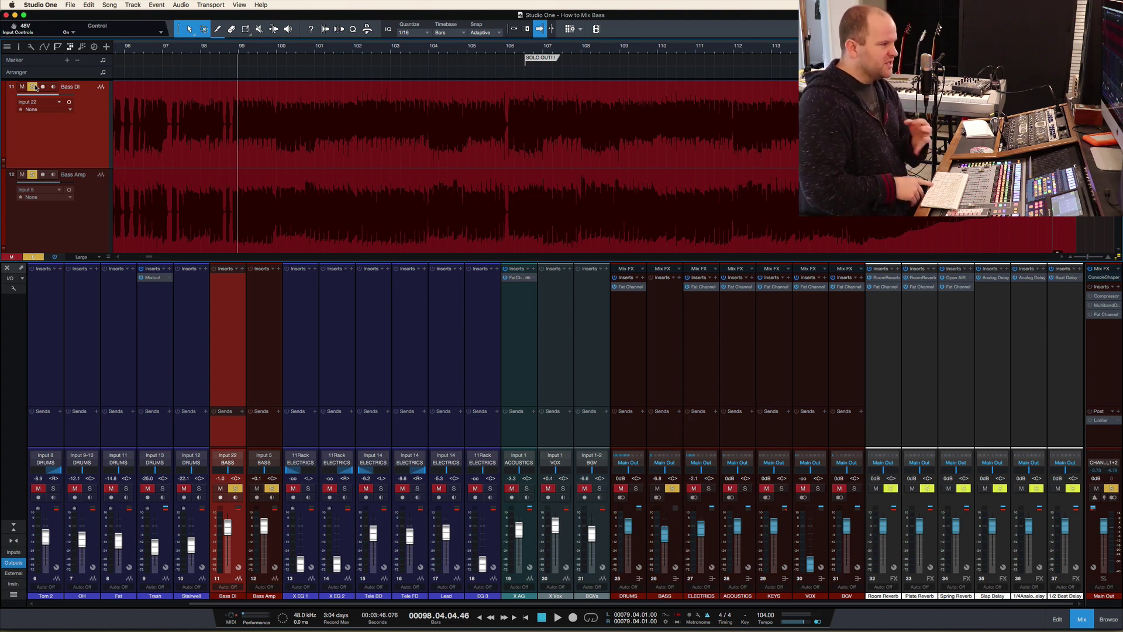
{"action": "key", "text": "space"}
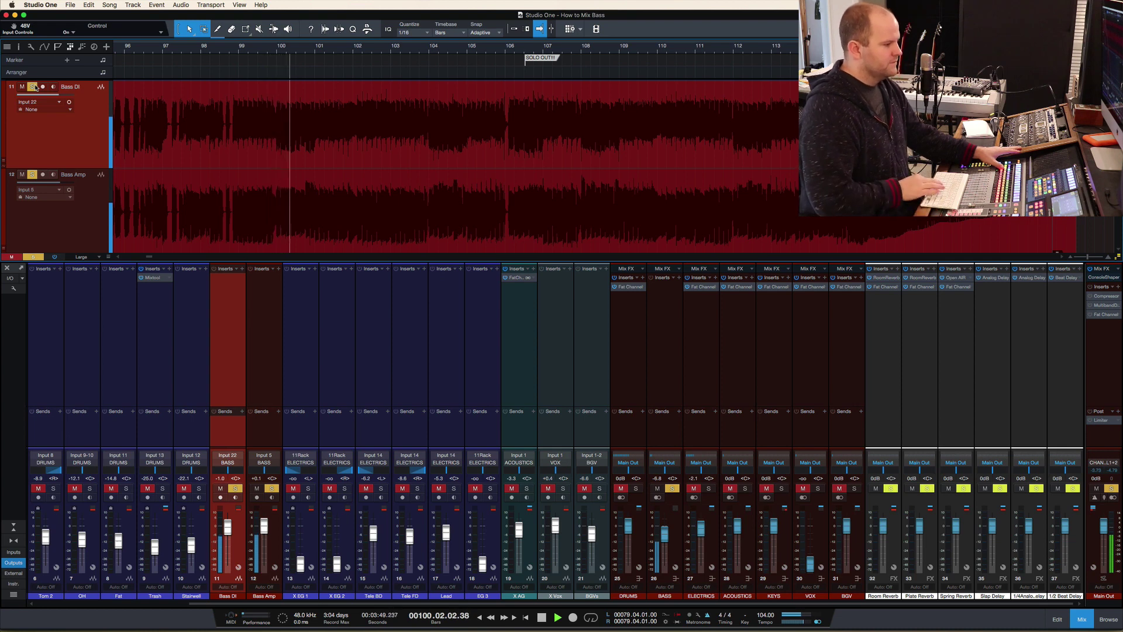
{"action": "key", "text": "space"}
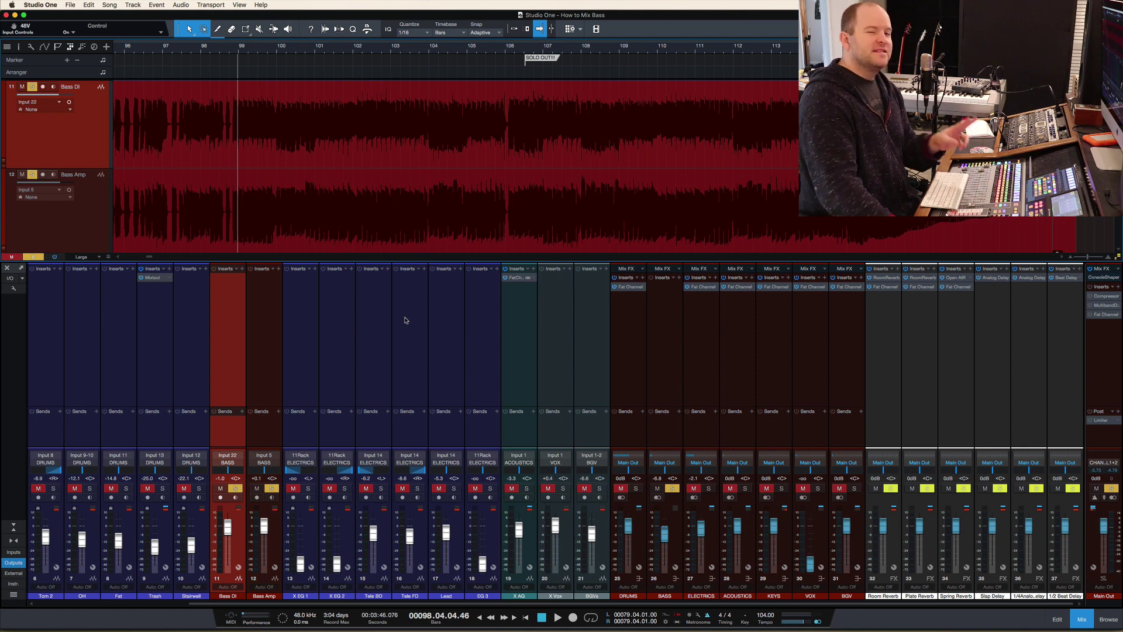
Step: Insert a Pro EQ on the BASS bus and play the soloed bass to examine its spectrum
{"action": "left_click", "coordinate": [268, 354], "text": "shift"}
{"action": "left_click", "coordinate": [673, 391]}
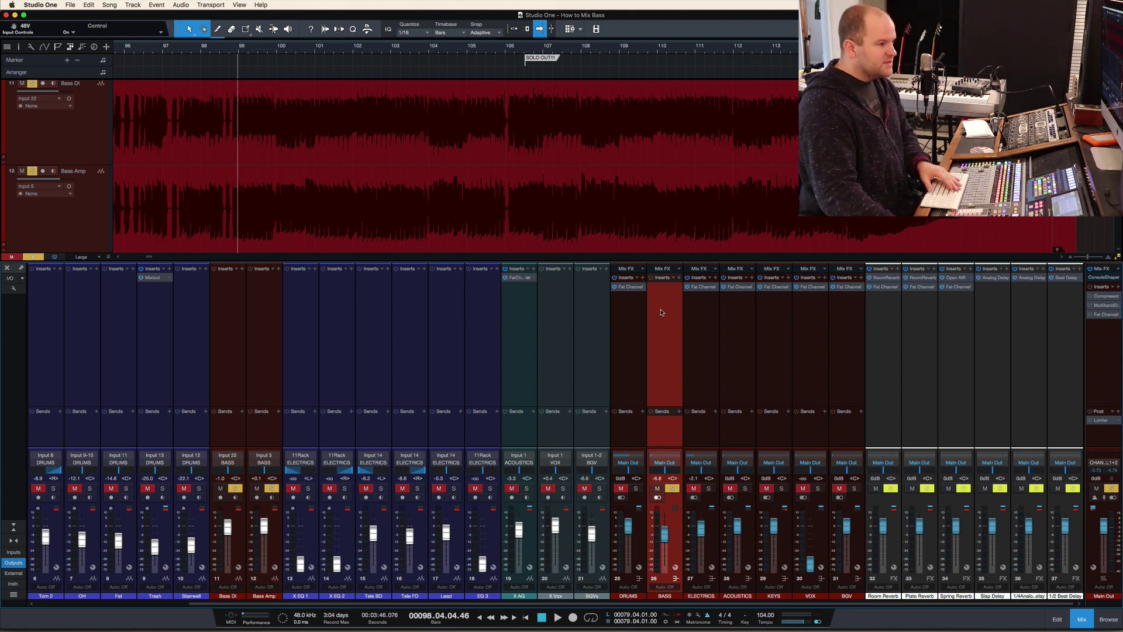
{"action": "key", "text": "F5"}
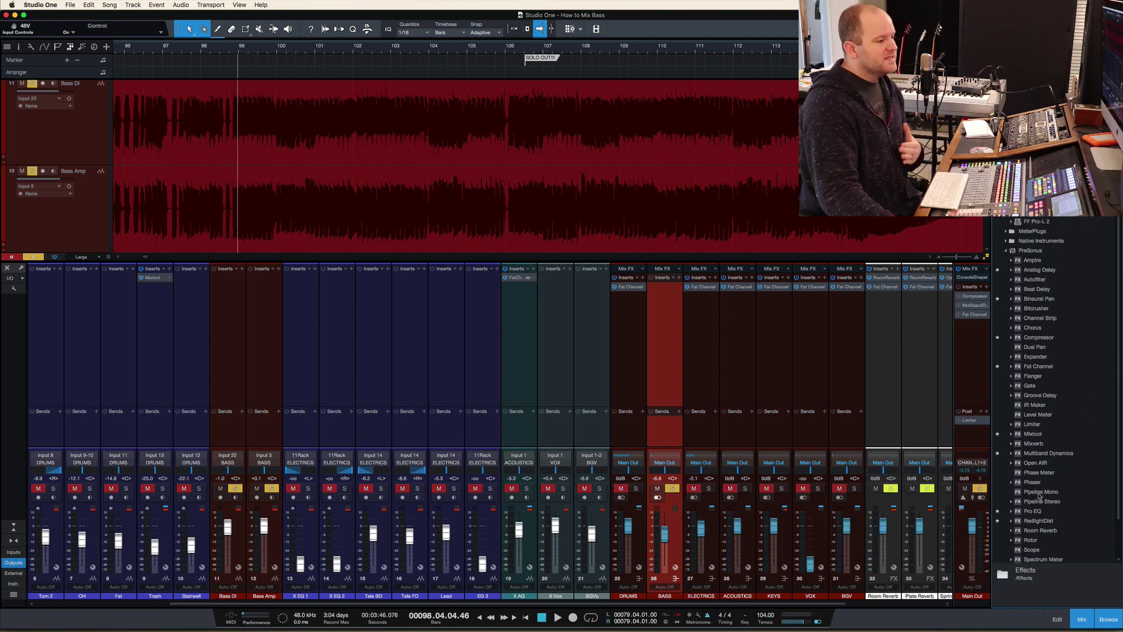
{"action": "left_click_drag", "start_coordinate": [1037, 510], "coordinate": [666, 322]}
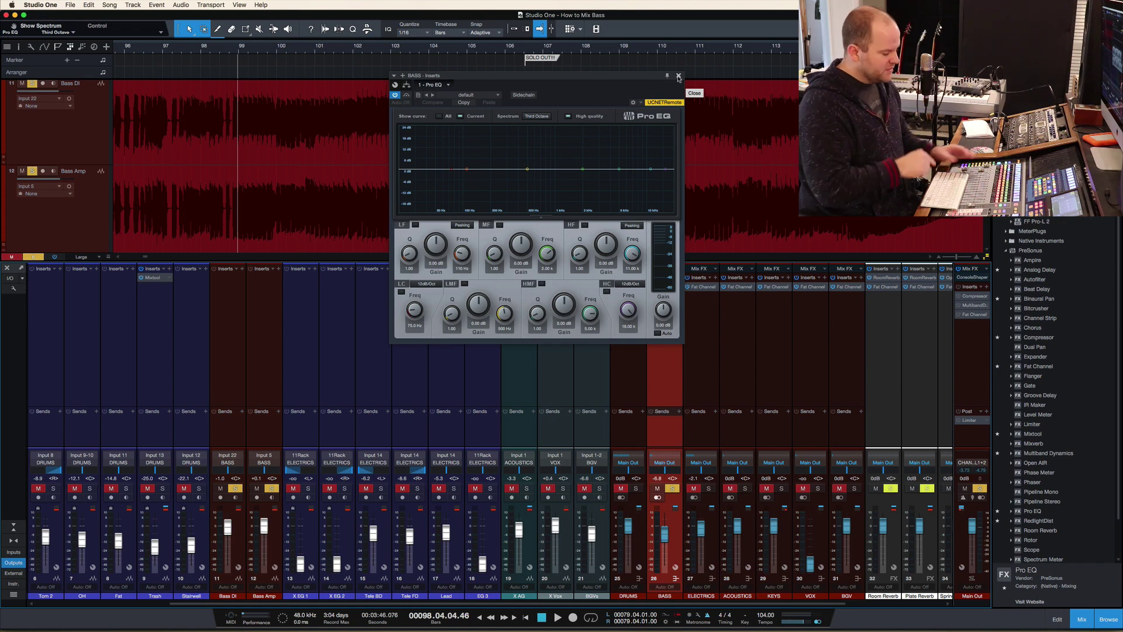
{"action": "key", "text": "space"}
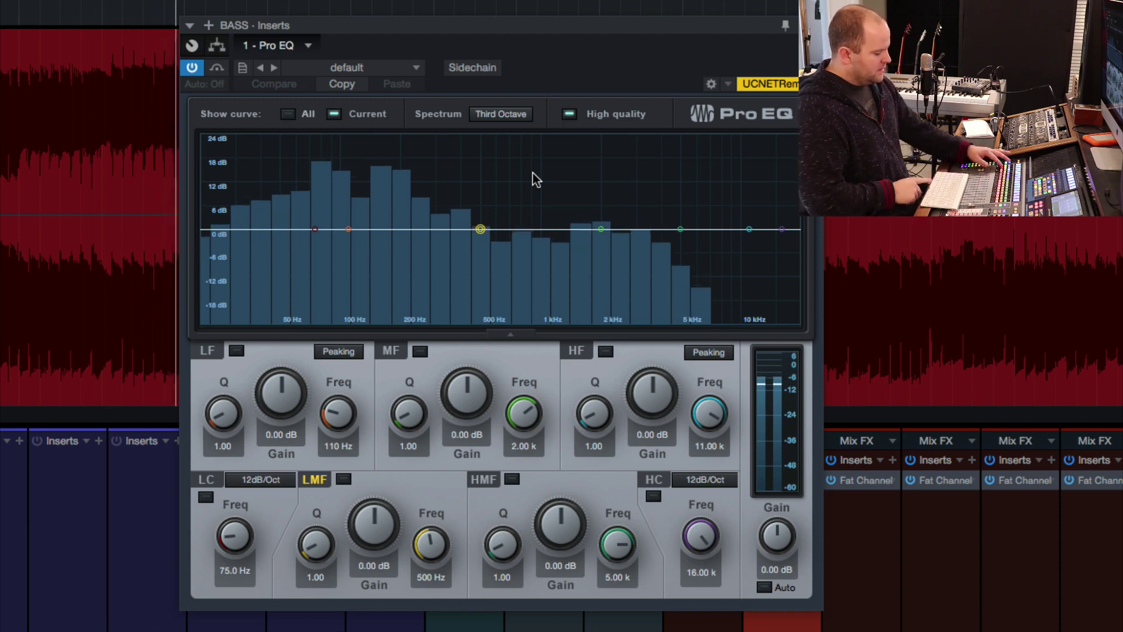
{"action": "key", "text": "space"}
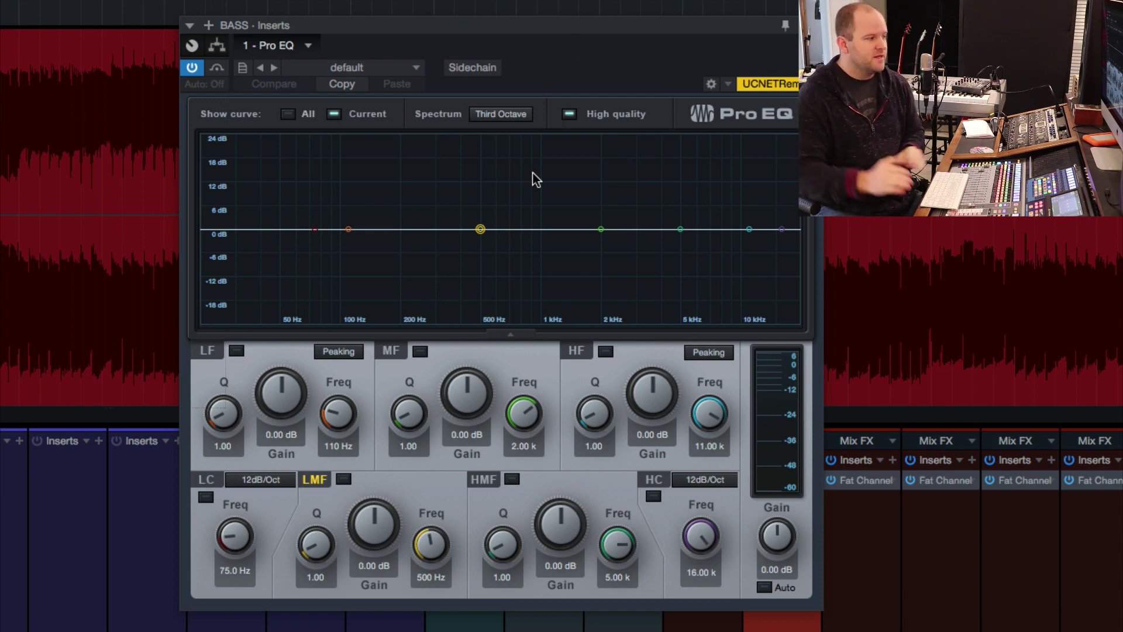
Step: Move the Pro EQ's LF band to about 131 Hz and play the bass to examine its low frequencies
{"action": "left_click_drag", "start_coordinate": [337, 229], "coordinate": [364, 229]}
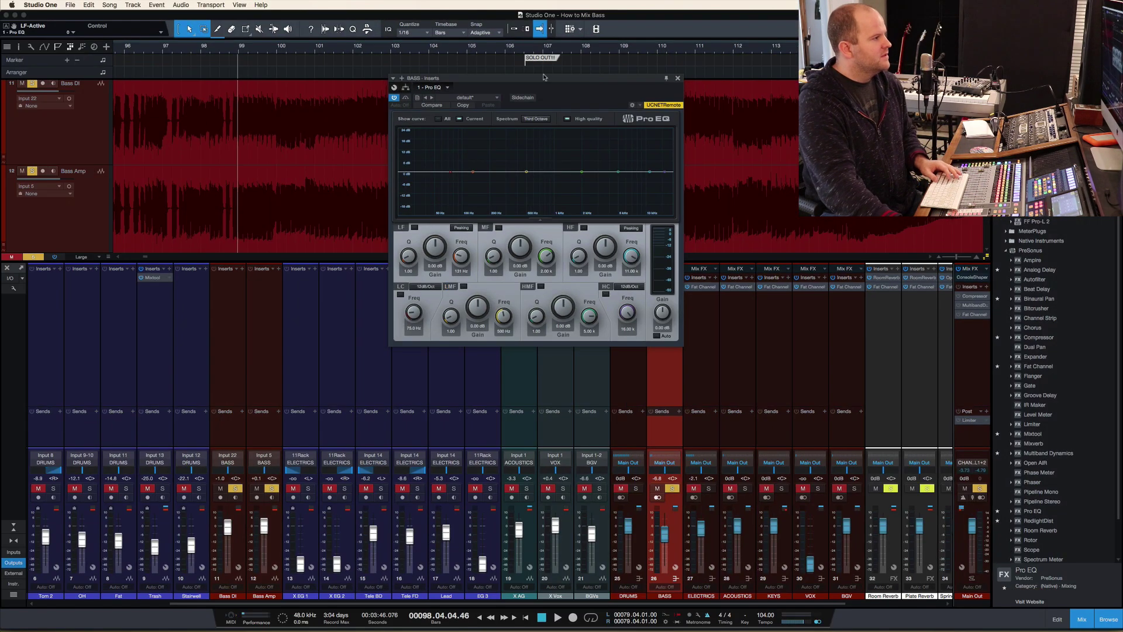
{"action": "key", "text": "space"}
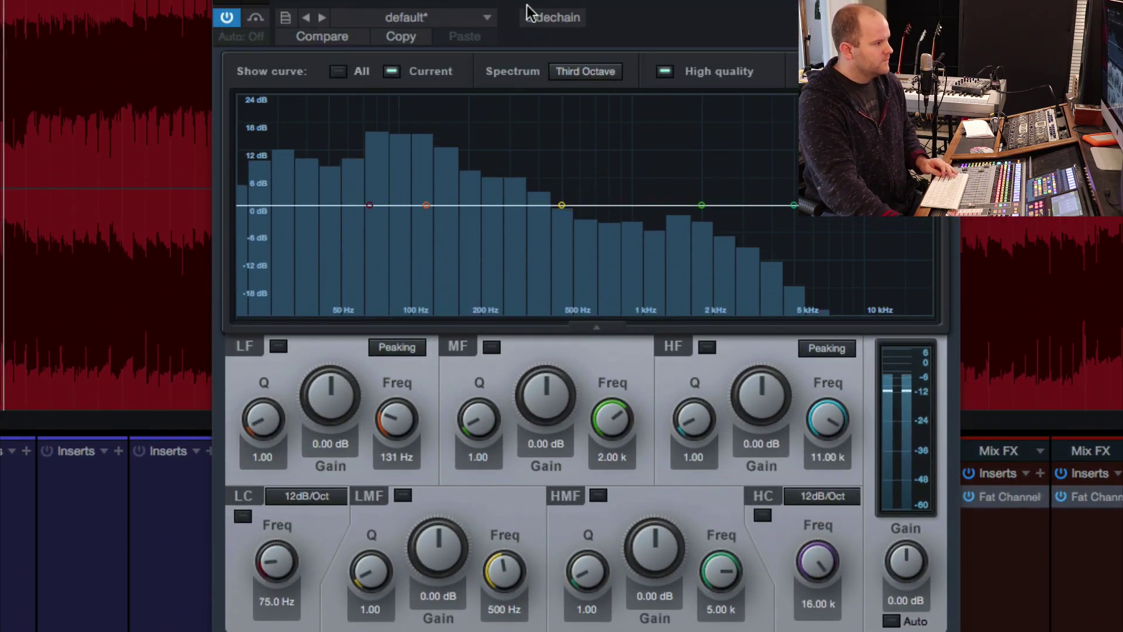
{"action": "key", "text": "space"}
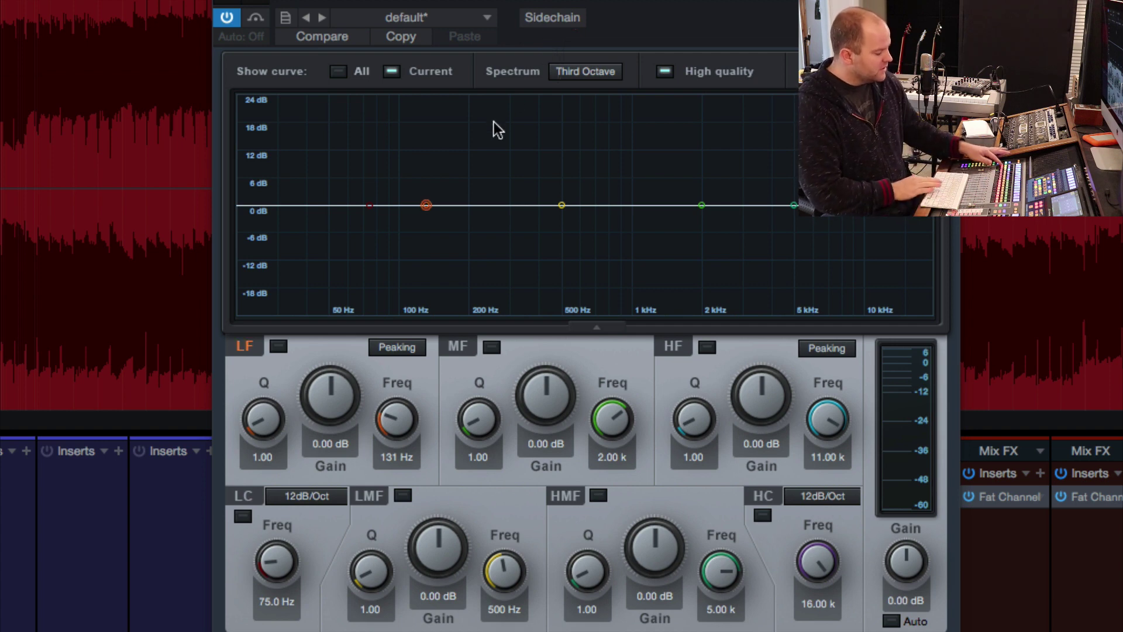
{"action": "key", "text": "space"}
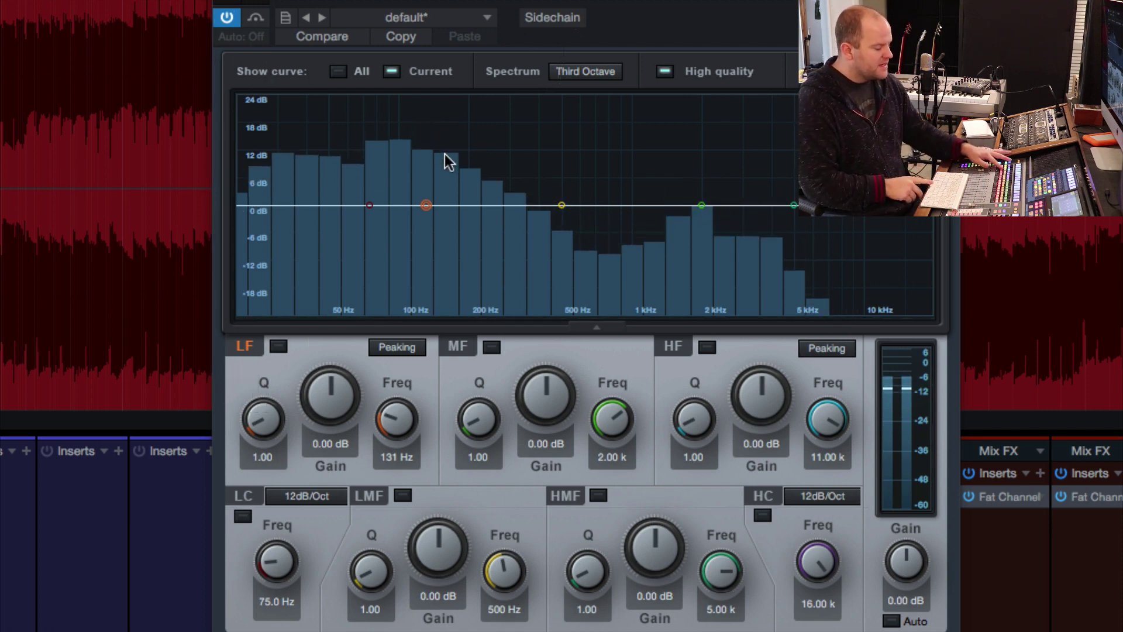
{"action": "key", "text": "space"}
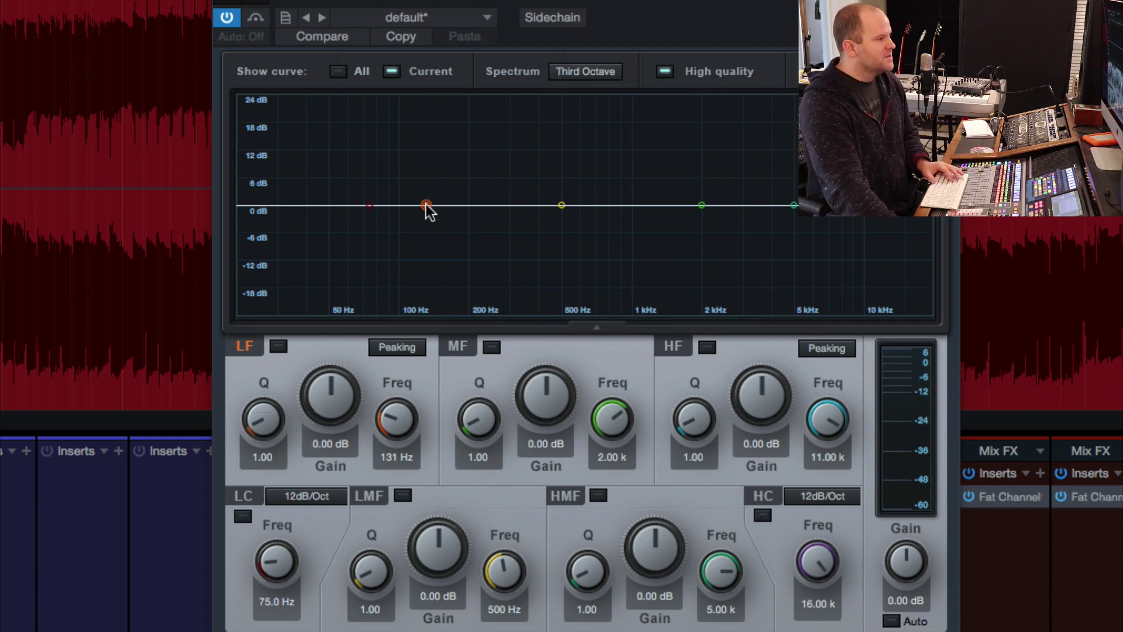
Step: Boost the LF band about 5.18 dB at 143 Hz with a Q of 1.90, and enable Auto output gain for playback
{"action": "left_click_drag", "start_coordinate": [427, 204], "coordinate": [436, 181]}
{"action": "scroll", "coordinate": [436, 182], "scroll_direction": "up", "scroll_amount": 3}
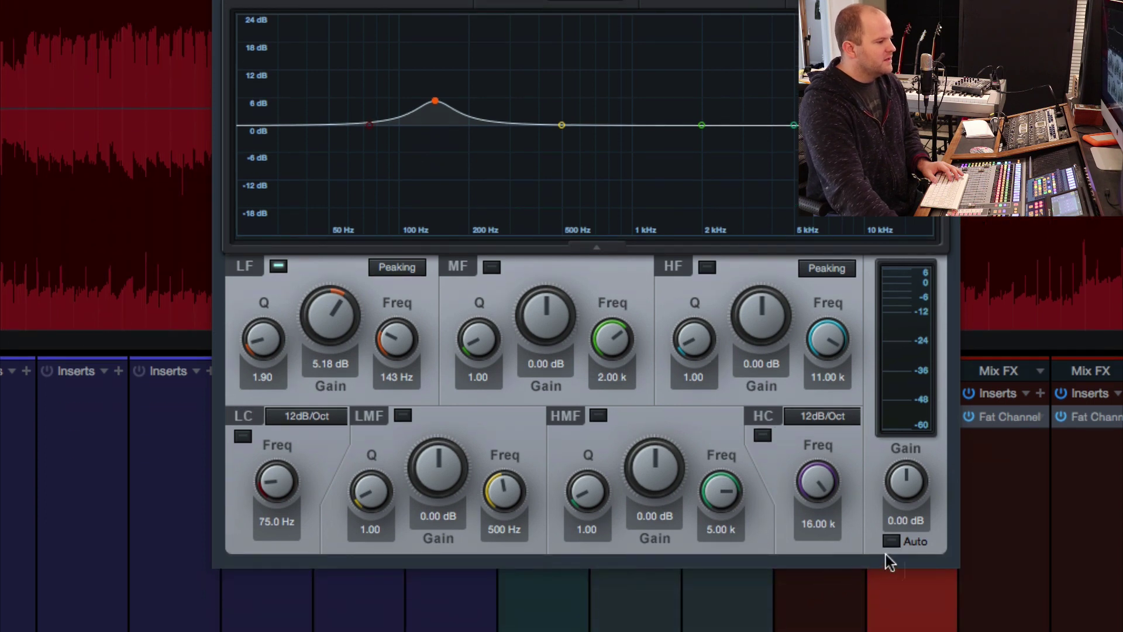
{"action": "left_click", "coordinate": [890, 621]}
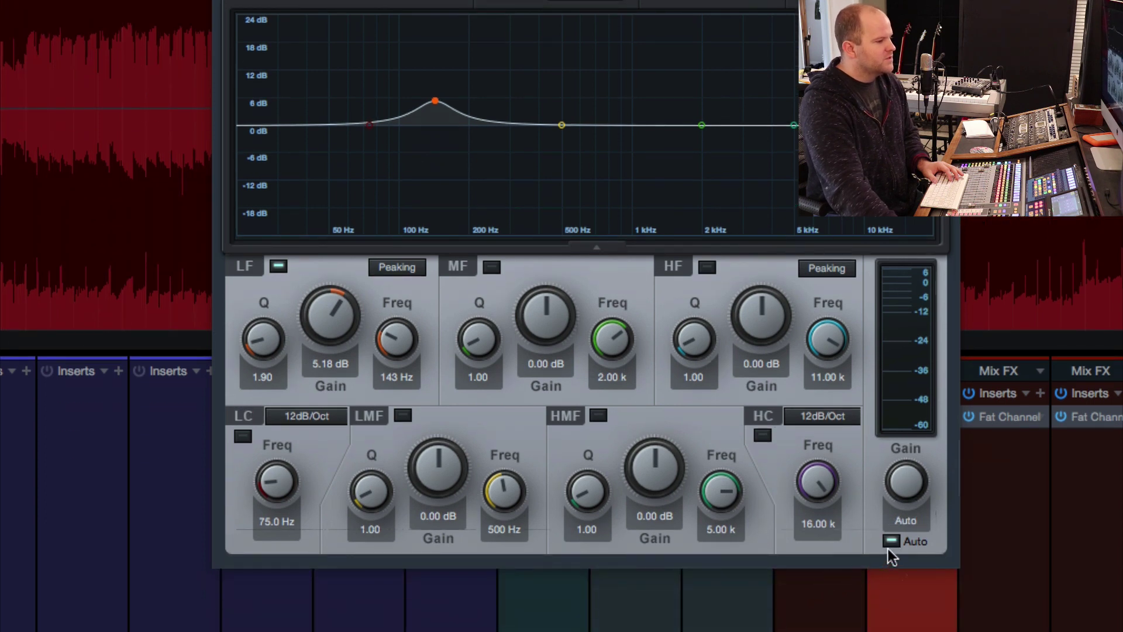
{"action": "key", "text": "space"}
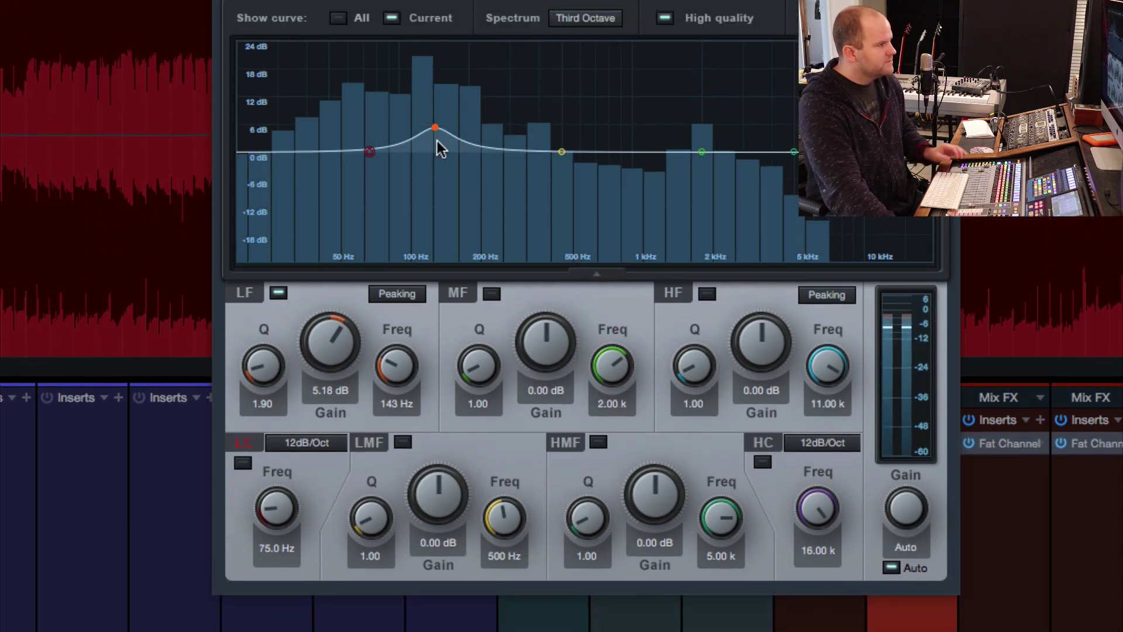
Step: Adjust the LF boost to about 4.71 dB at 133 Hz and switch the band off
{"action": "mouse_move", "coordinate": [434, 127]}
{"action": "left_mouse_down"}
{"action": "mouse_move", "coordinate": [423, 91]}
{"action": "mouse_move", "coordinate": [353, 105]}
{"action": "mouse_move", "coordinate": [428, 104]}
{"action": "mouse_move", "coordinate": [427, 130]}
{"action": "left_mouse_up"}
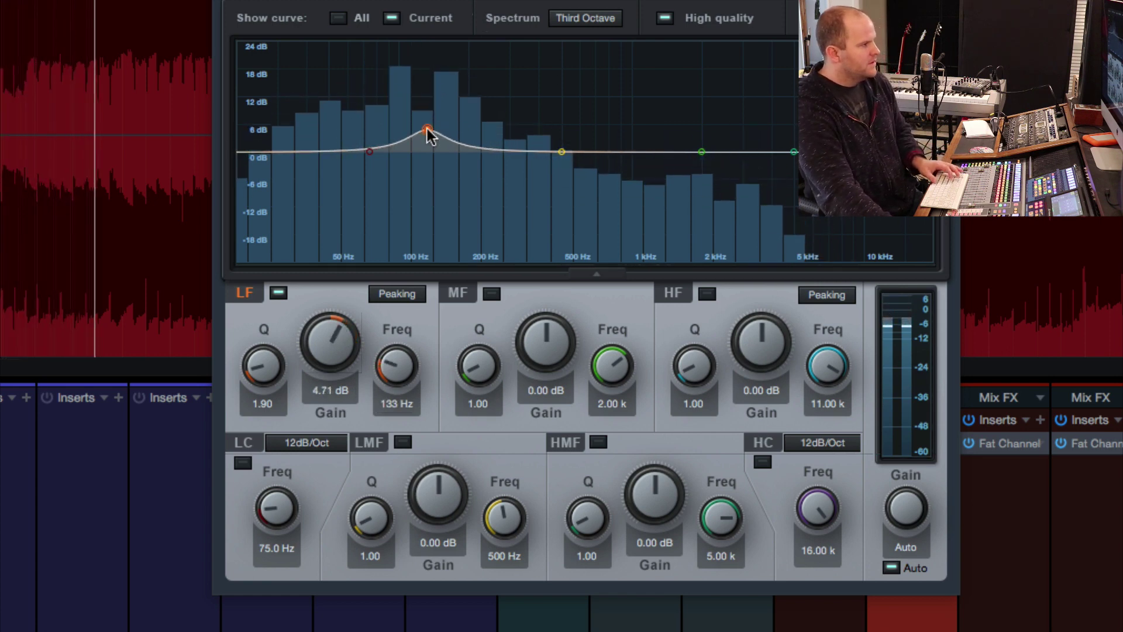
{"action": "double_click", "coordinate": [427, 132]}
{"action": "key", "text": "space"}
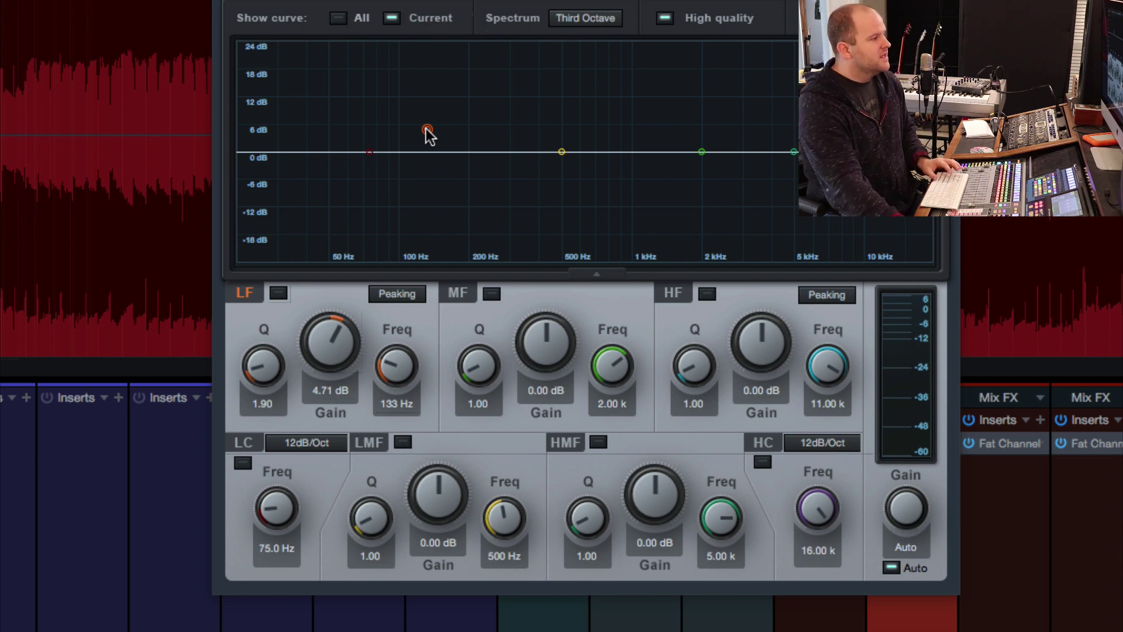
Step: Re-enable the LF band as a narrow boost of about 17.18 dB at 140 Hz with a Q of 4.90 and audition it
{"action": "left_click_drag", "start_coordinate": [428, 131], "coordinate": [433, 72]}
{"action": "key", "text": "space"}
{"action": "scroll", "coordinate": [426, 105], "scroll_direction": "up", "scroll_amount": 5}
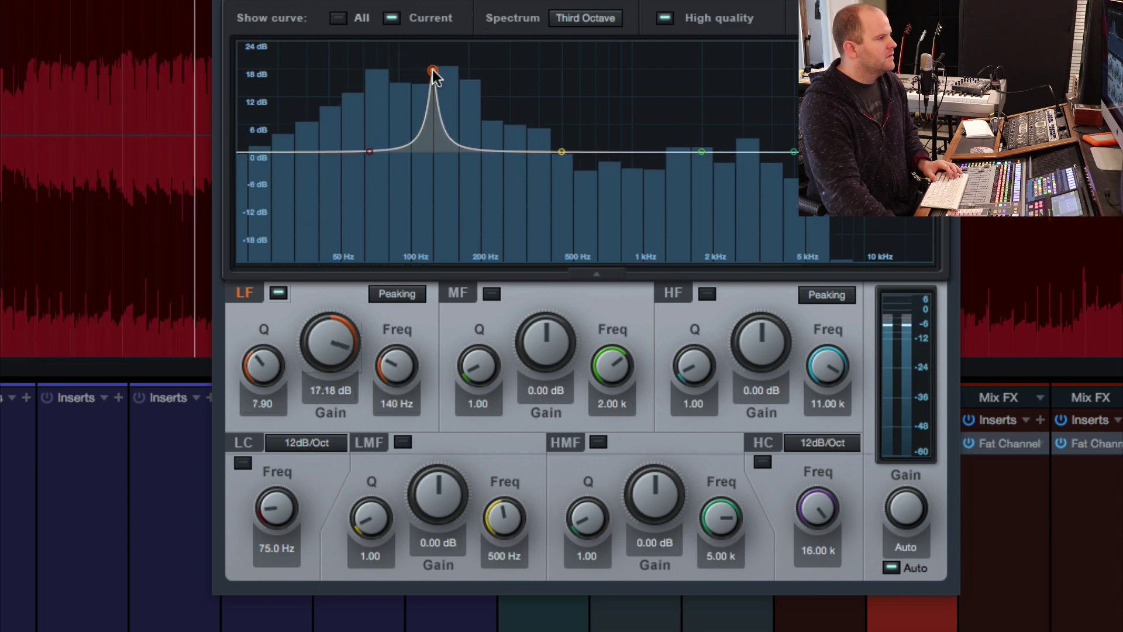
{"action": "scroll", "coordinate": [433, 71], "scroll_direction": "down", "scroll_amount": 3}
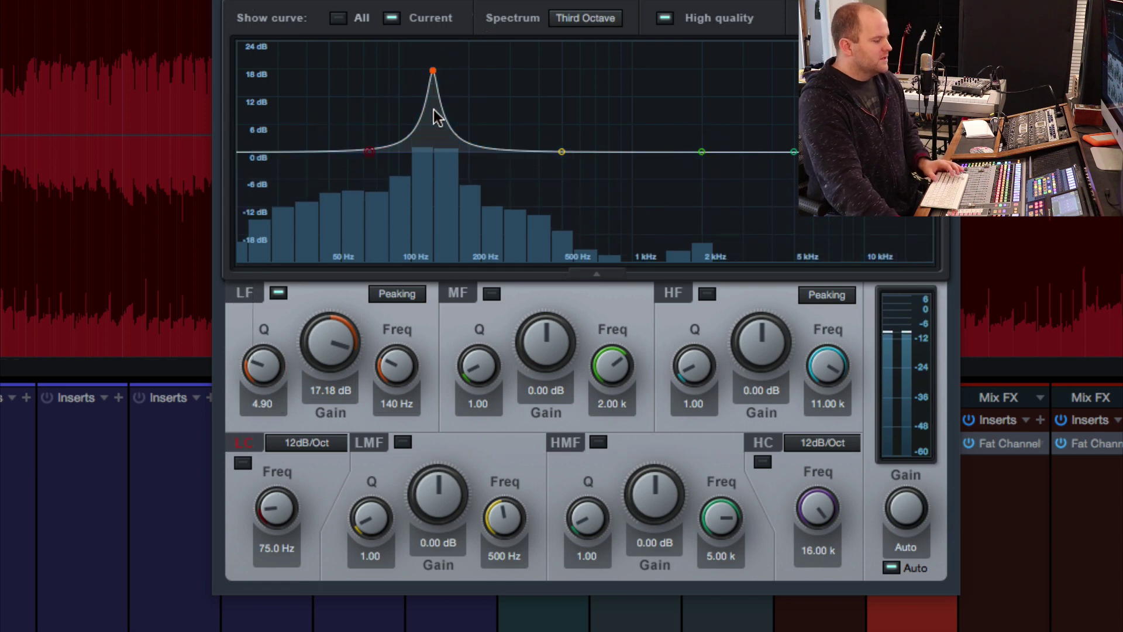
{"action": "key", "text": "space"}
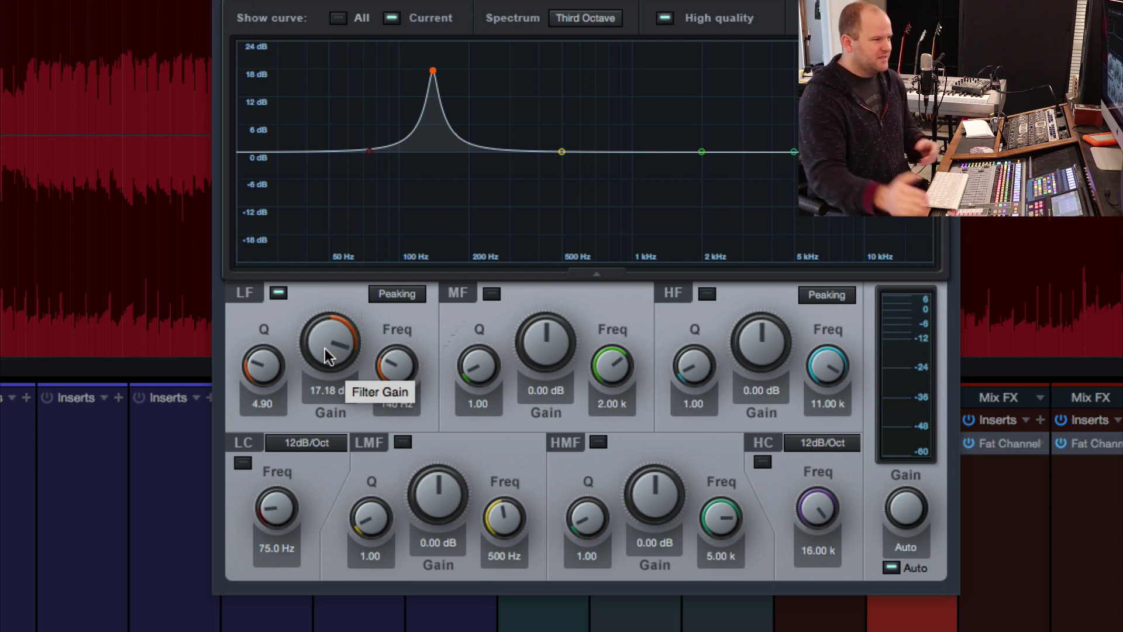
Step: Turn the LF band into a narrow cut of about -6.59 dB at 128 Hz with a Q of 5.15 while auditioning the bass
{"action": "left_click_drag", "start_coordinate": [326, 351], "coordinate": [330, 391]}
{"action": "key", "text": "space"}
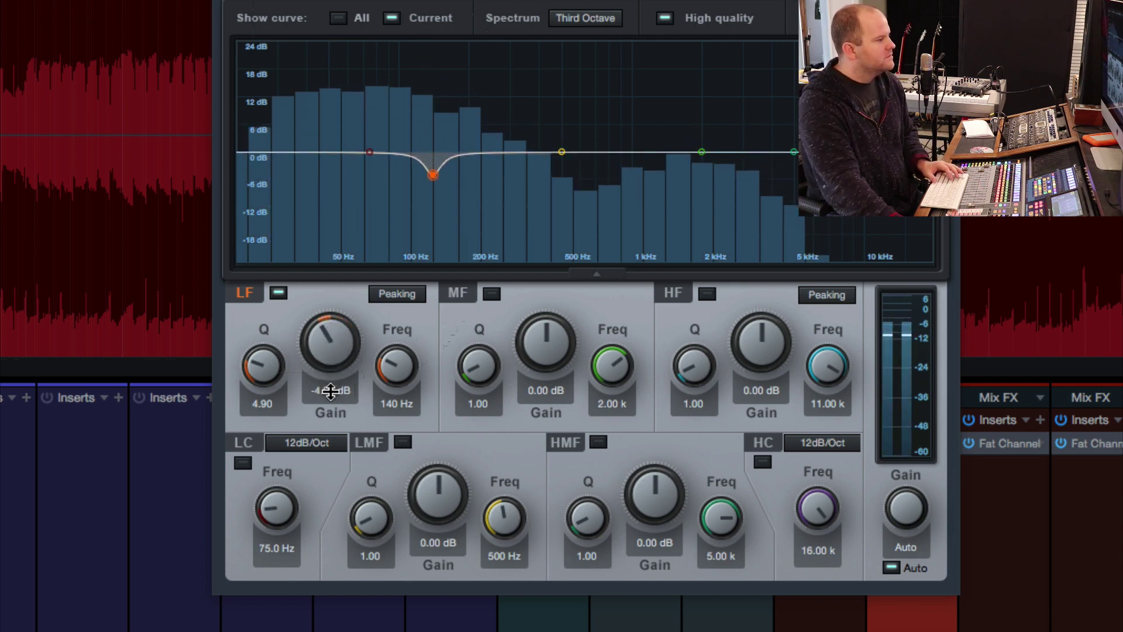
{"action": "left_click_drag", "start_coordinate": [262, 370], "coordinate": [261, 383]}
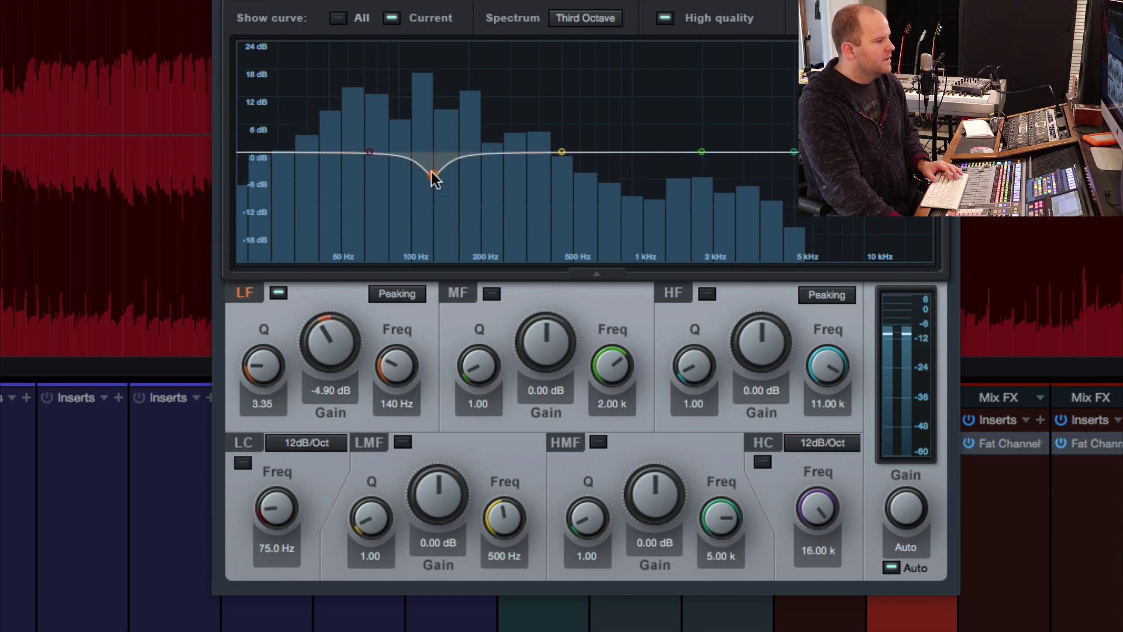
{"action": "mouse_move", "coordinate": [434, 179]}
{"action": "left_mouse_down"}
{"action": "mouse_move", "coordinate": [426, 112]}
{"action": "mouse_move", "coordinate": [427, 186]}
{"action": "mouse_move", "coordinate": [424, 176]}
{"action": "left_mouse_up"}
{"action": "scroll", "coordinate": [424, 178], "scroll_direction": "up", "scroll_amount": 5}
{"action": "left_click_drag", "start_coordinate": [422, 175], "coordinate": [425, 183]}
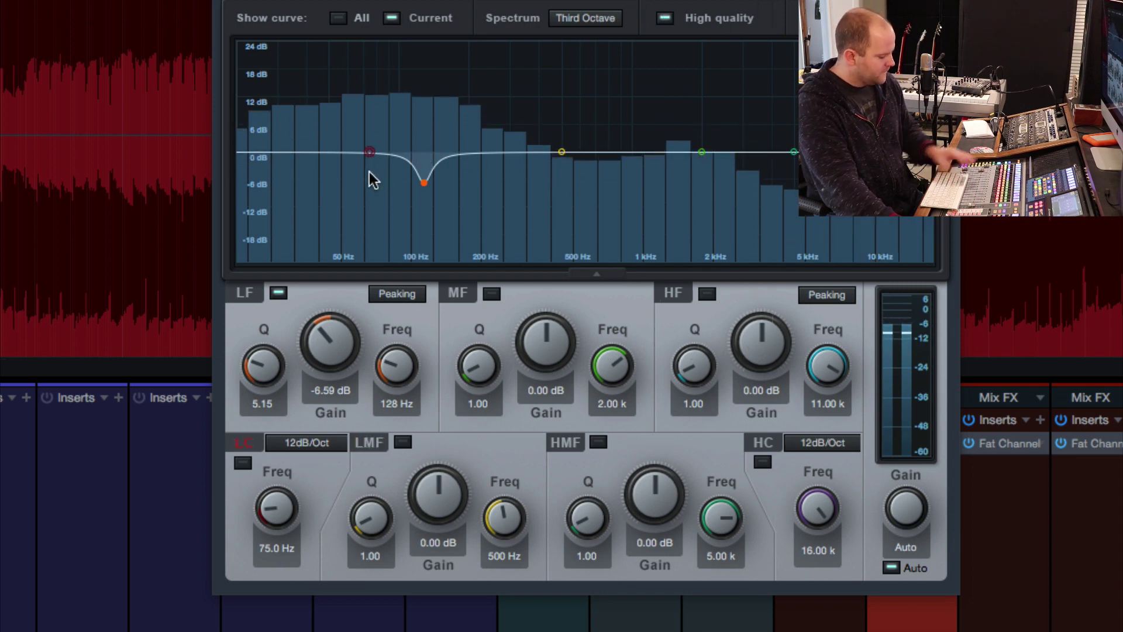
{"action": "key", "text": "space"}
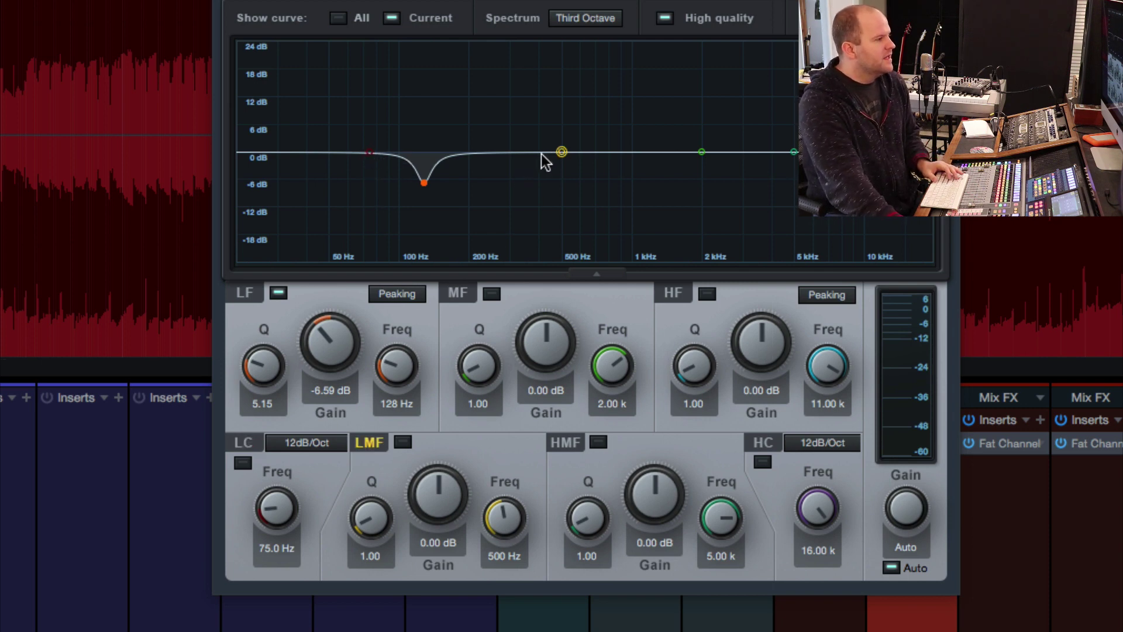
Step: Boost the LMF band about 2.59 dB at 62.1 Hz with a Q of 1.90 and play the bass
{"action": "left_click_drag", "start_coordinate": [562, 151], "coordinate": [351, 144]}
{"action": "key", "text": "space"}
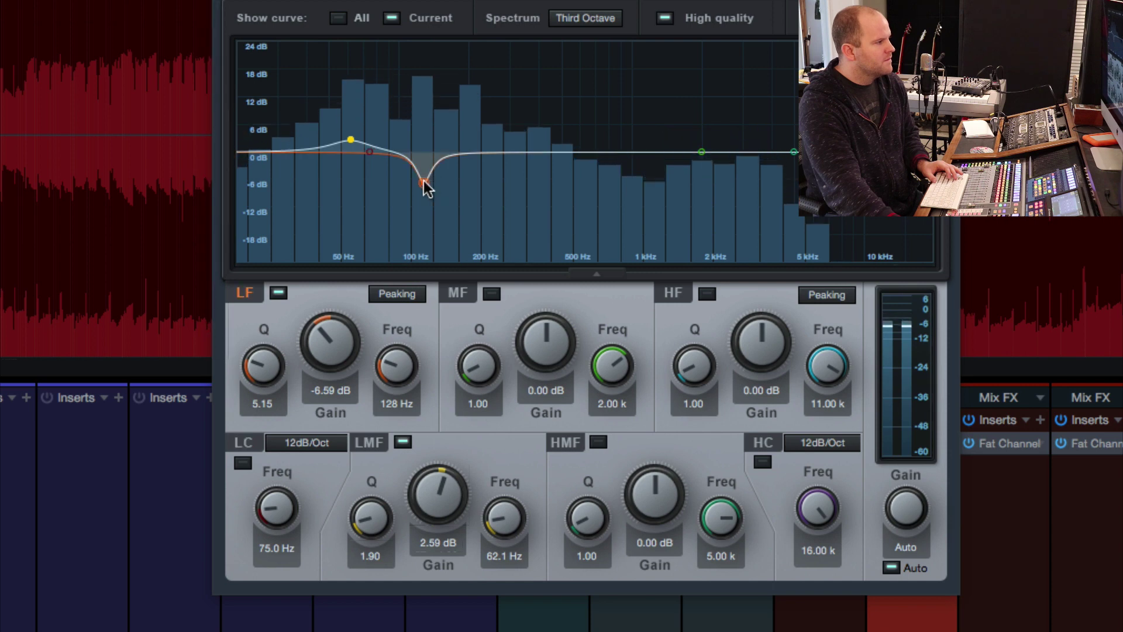
Step: Compare the BASS bus with Pro EQ switched off and on during playback to hear the effect of the EQ curve
{"action": "key", "text": "space"}
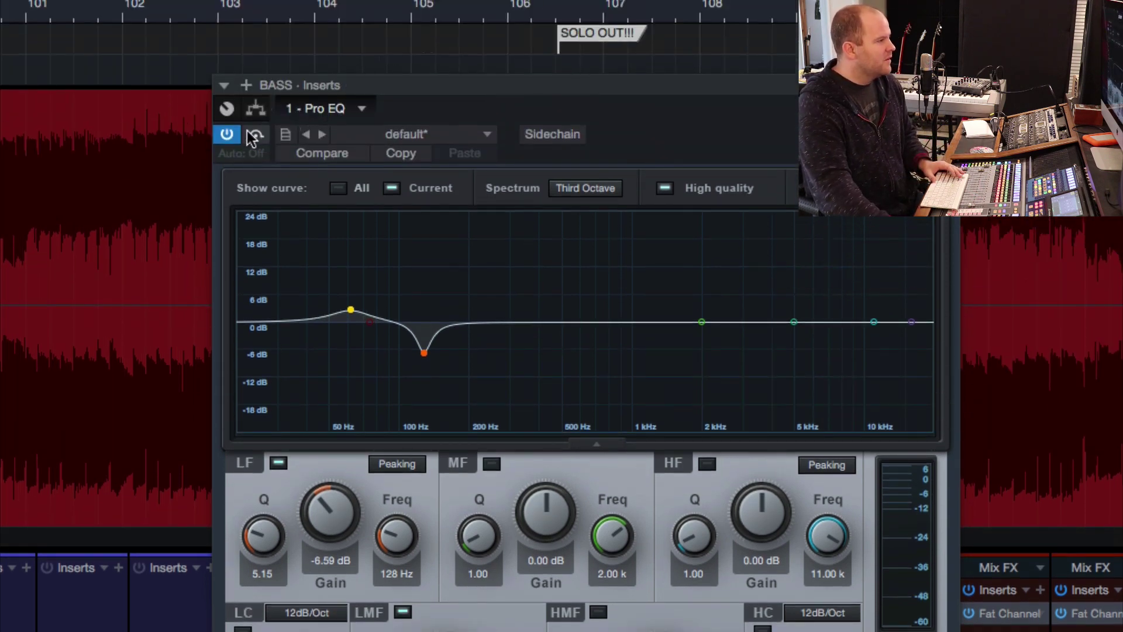
{"action": "left_click", "coordinate": [237, 137]}
{"action": "left_click", "coordinate": [236, 138]}
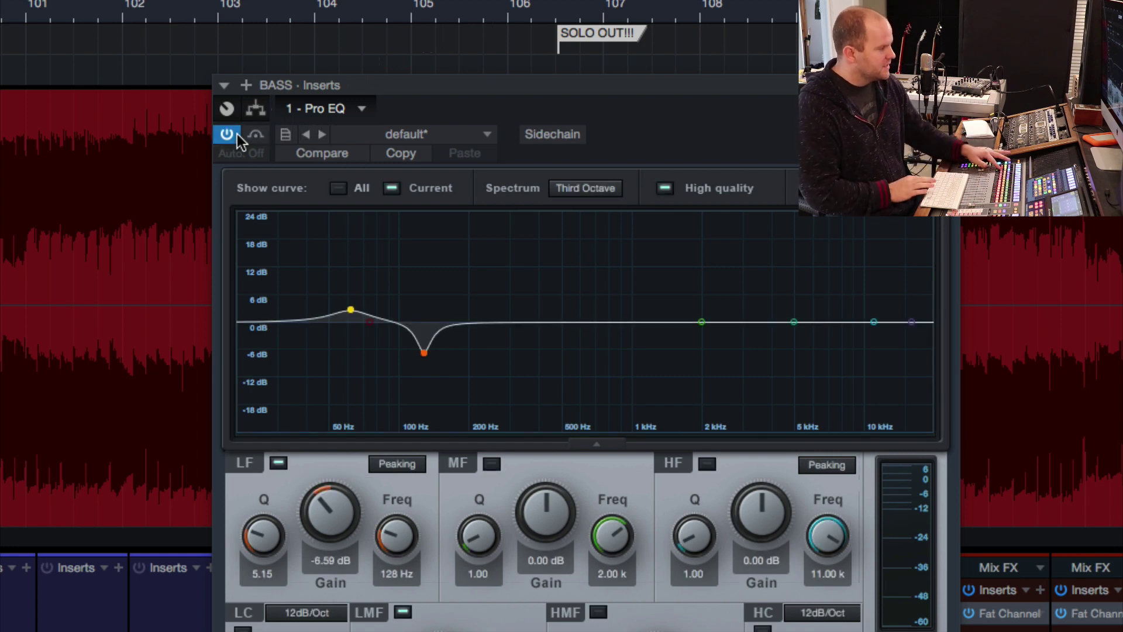
{"action": "key", "text": "space"}
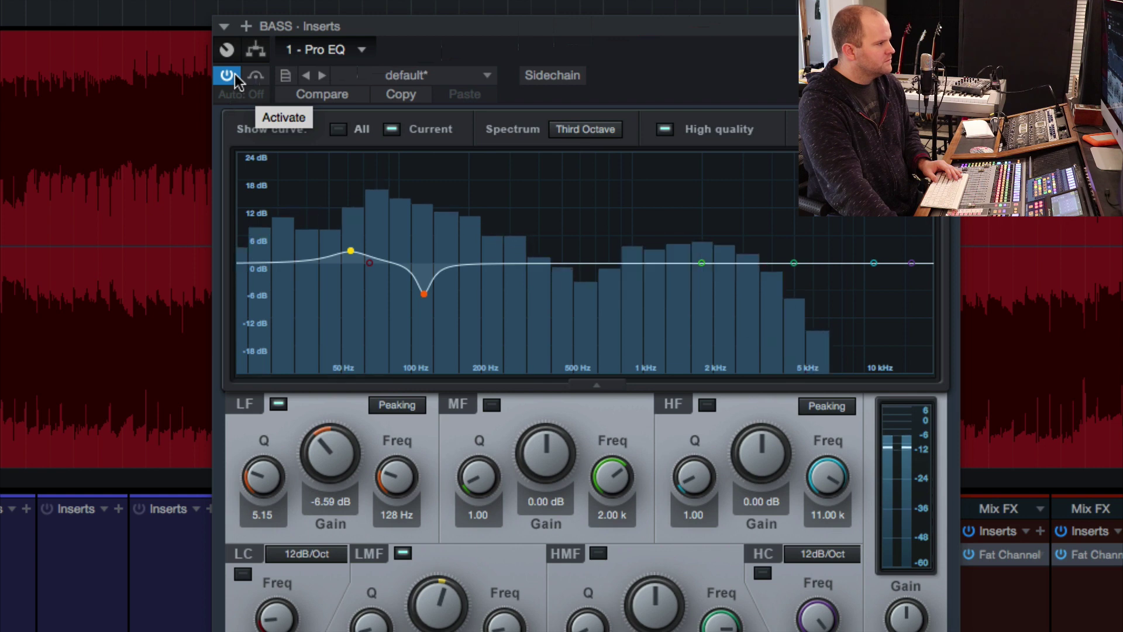
{"action": "left_click", "coordinate": [234, 76]}
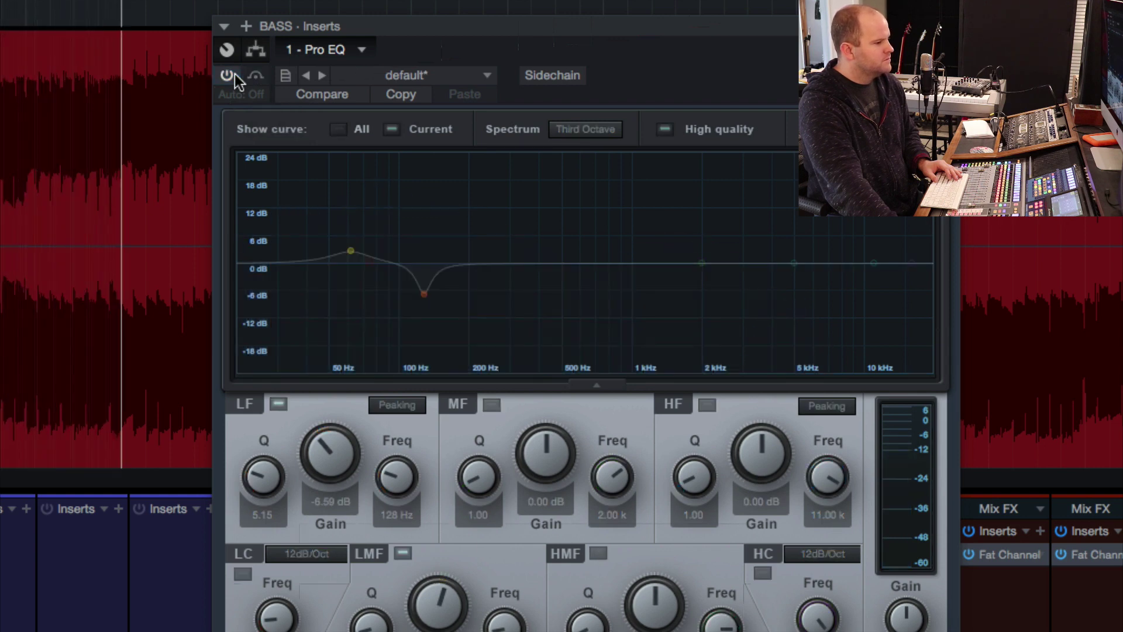
{"action": "left_click", "coordinate": [235, 76]}
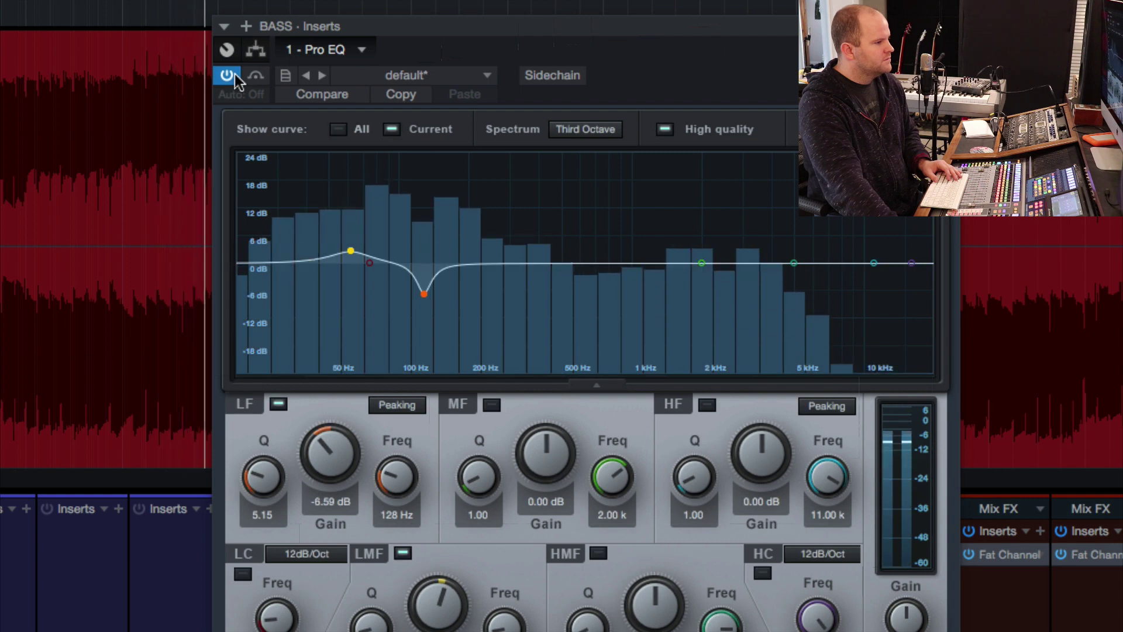
{"action": "left_click", "coordinate": [234, 76]}
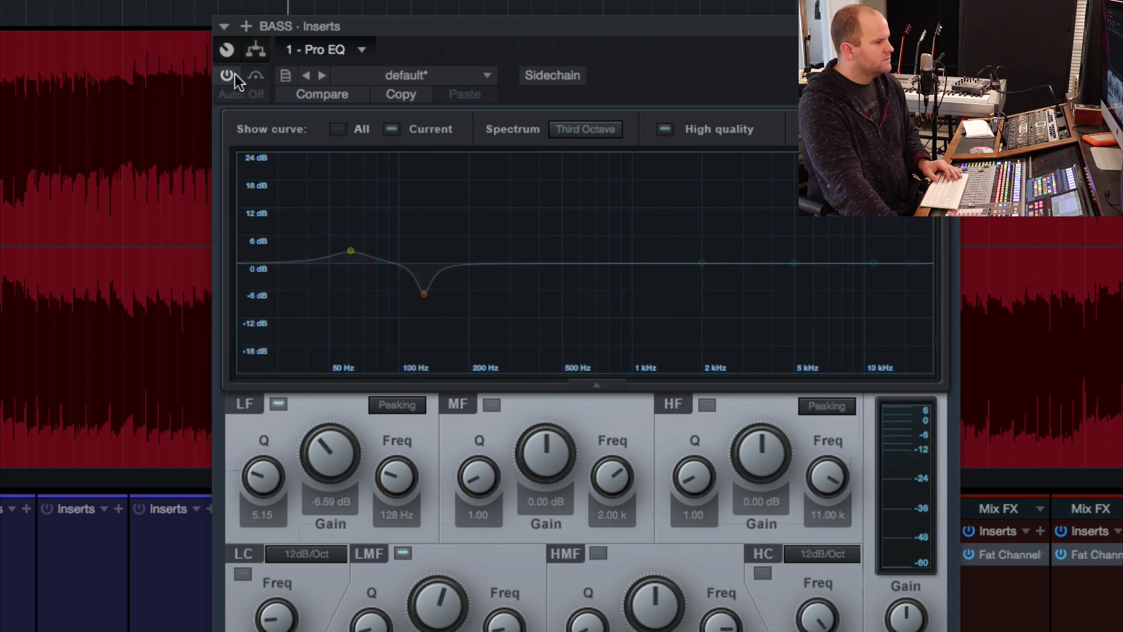
{"action": "left_click", "coordinate": [235, 76]}
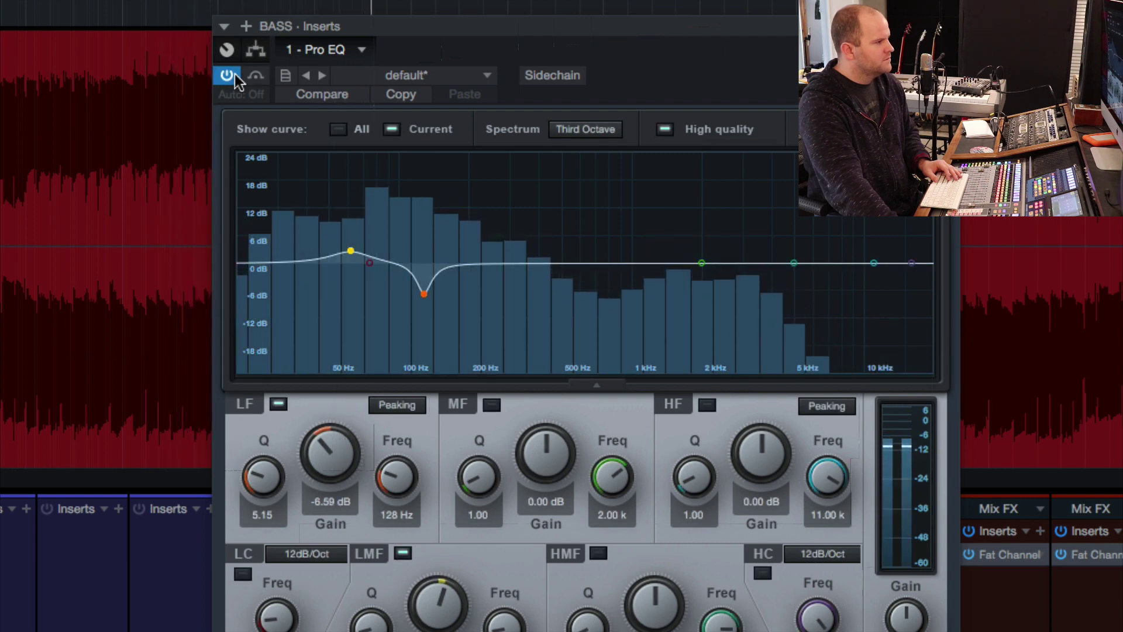
{"action": "left_click", "coordinate": [235, 76]}
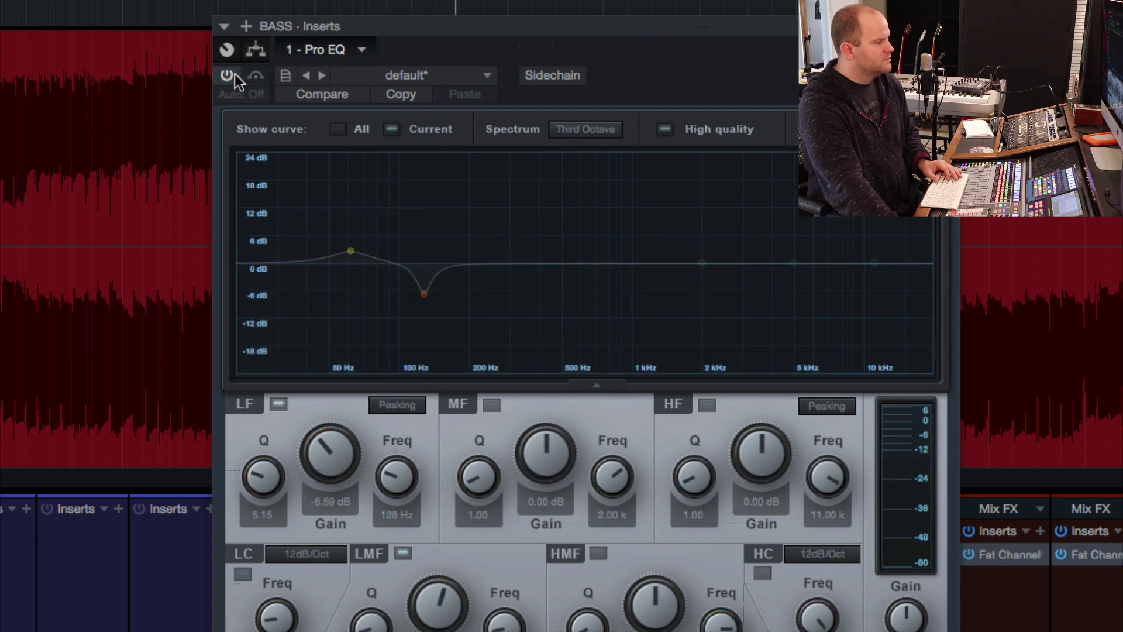
{"action": "left_click", "coordinate": [234, 76]}
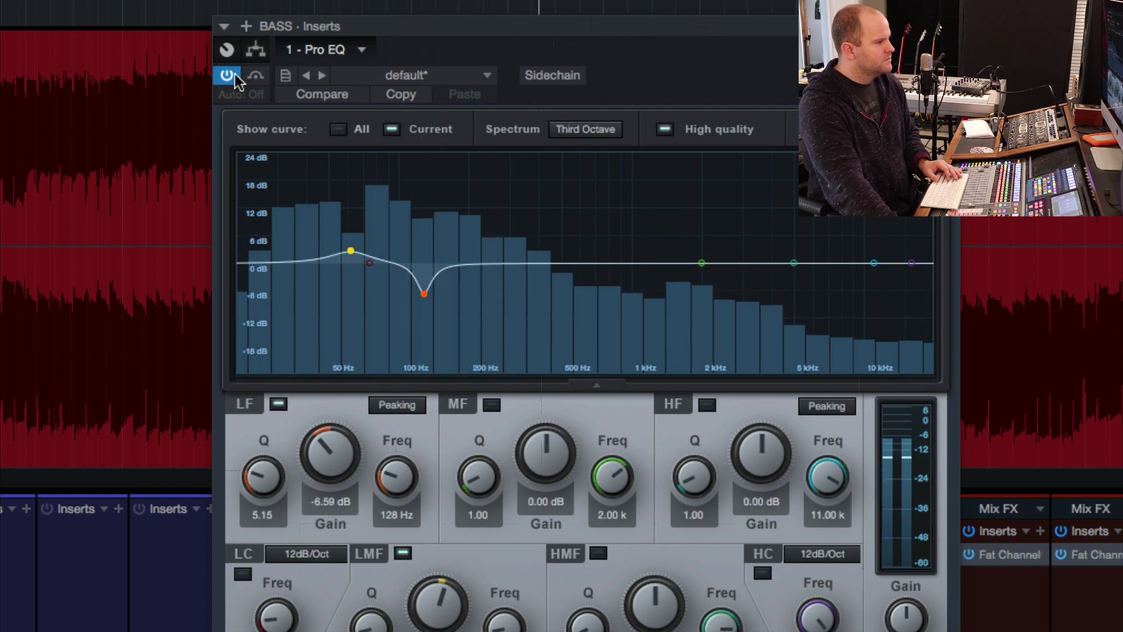
{"action": "key", "text": "space"}
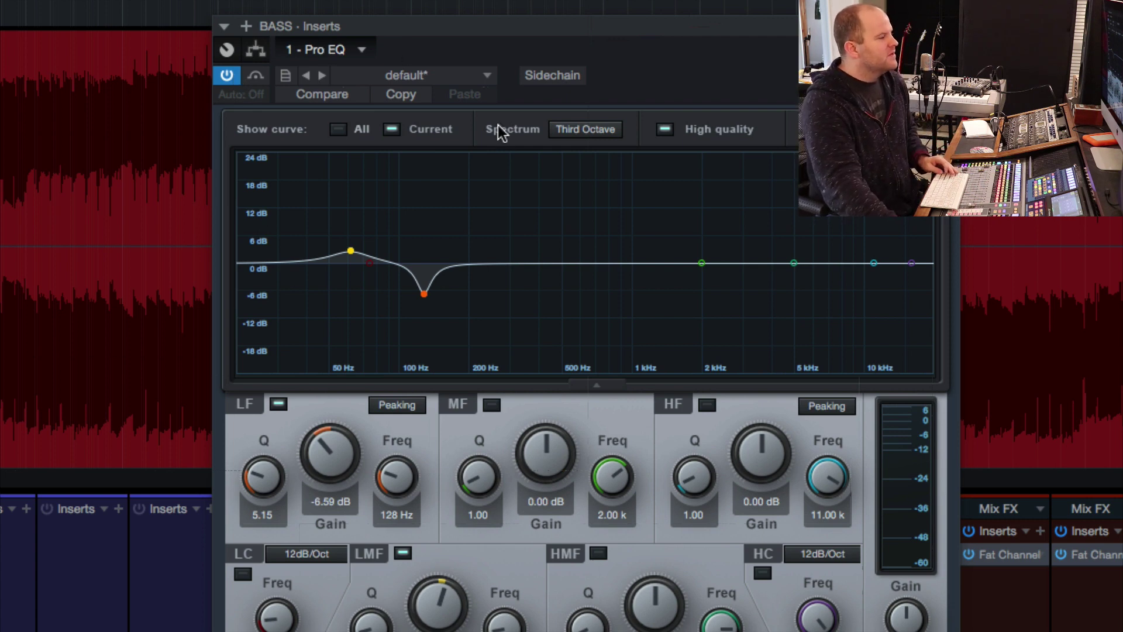
Step: Deepen and widen the LF cut to about -8.71 dB at 155 Hz with a Q of 3.35 while playing the bass
{"action": "left_click", "coordinate": [425, 296]}
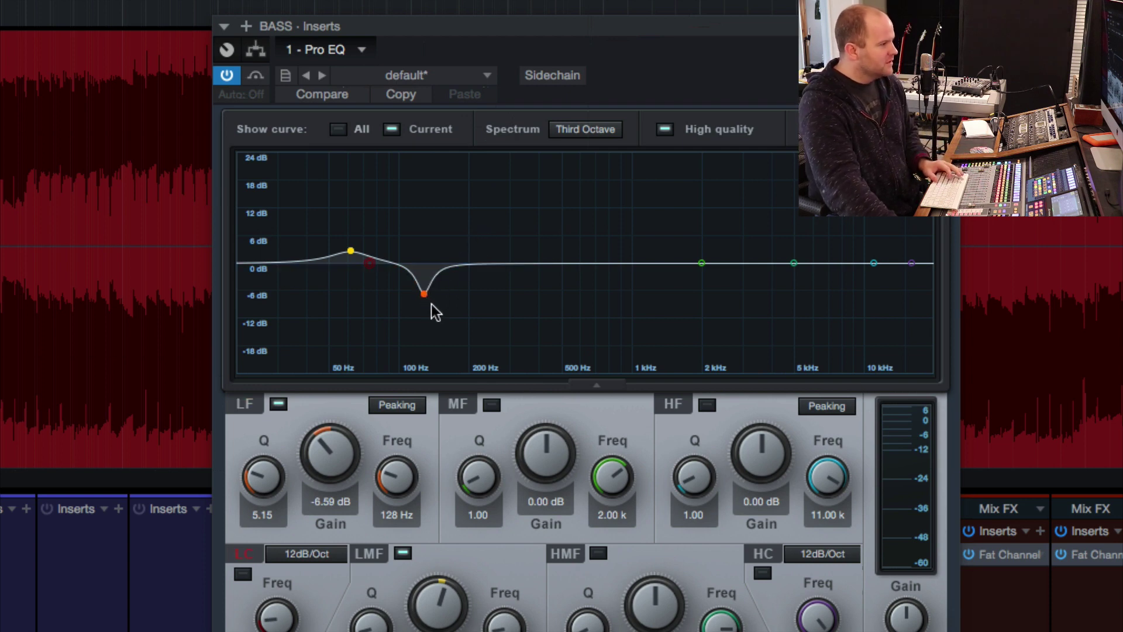
{"action": "key", "text": "space"}
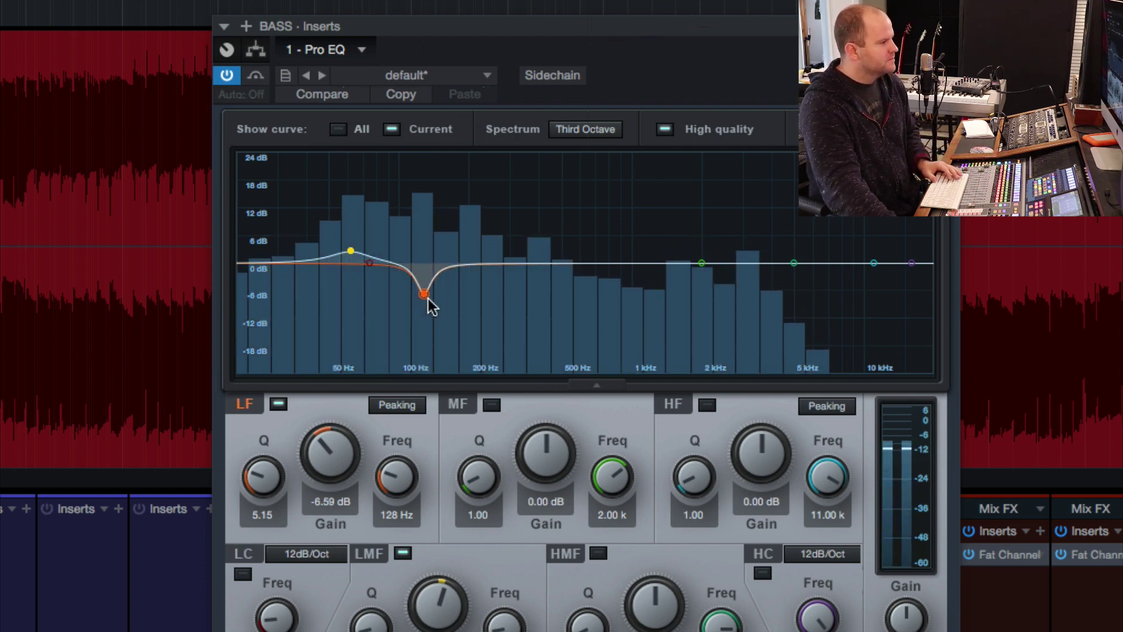
{"action": "mouse_move", "coordinate": [426, 296]}
{"action": "left_mouse_down"}
{"action": "mouse_move", "coordinate": [439, 220]}
{"action": "mouse_move", "coordinate": [427, 198]}
{"action": "mouse_move", "coordinate": [448, 199]}
{"action": "mouse_move", "coordinate": [406, 201]}
{"action": "mouse_move", "coordinate": [447, 206]}
{"action": "mouse_move", "coordinate": [442, 320]}
{"action": "mouse_move", "coordinate": [446, 304]}
{"action": "left_mouse_up"}
{"action": "scroll", "coordinate": [448, 198], "scroll_direction": "down", "scroll_amount": 10}
{"action": "scroll", "coordinate": [446, 206], "scroll_direction": "up", "scroll_amount": 5}
{"action": "scroll", "coordinate": [442, 321], "scroll_direction": "up", "scroll_amount": 2}
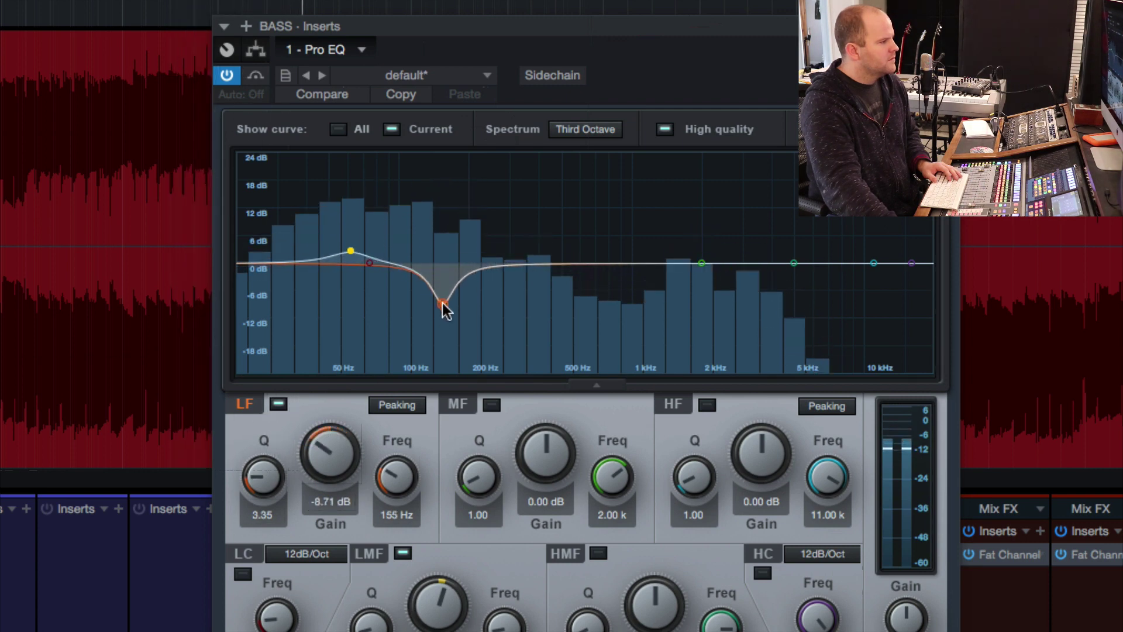
Step: Lower the LMF boost's frequency to about 51 Hz and ease the LF cut to about -6.82 dB at 156 Hz
{"action": "left_click", "coordinate": [350, 252]}
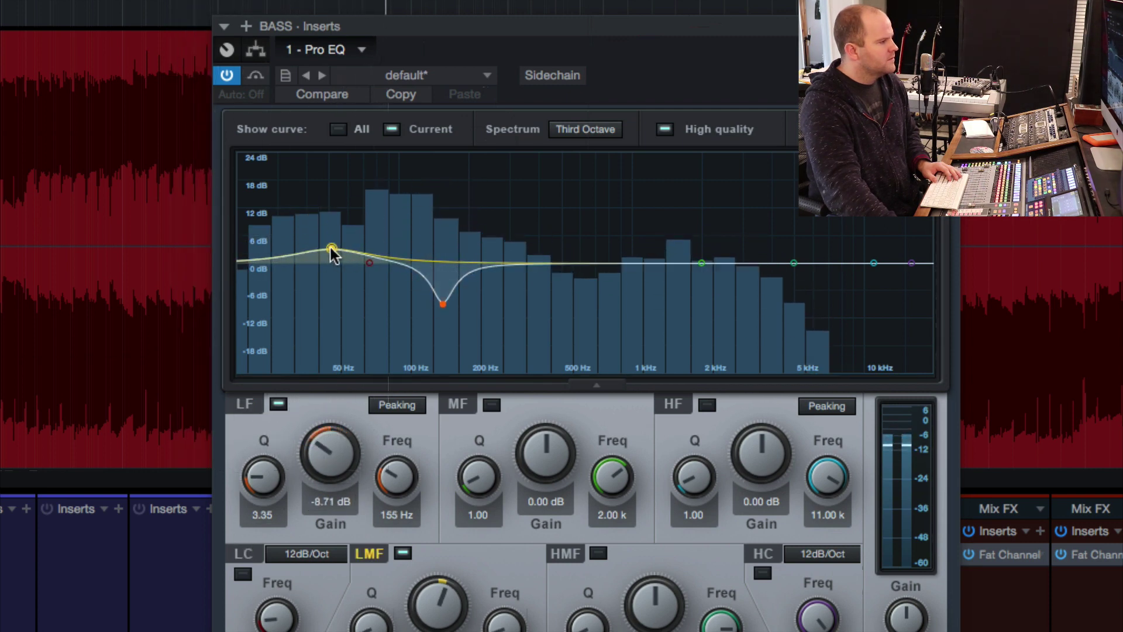
{"action": "left_click", "coordinate": [370, 263]}
{"action": "left_click_drag", "start_coordinate": [443, 307], "coordinate": [448, 300]}
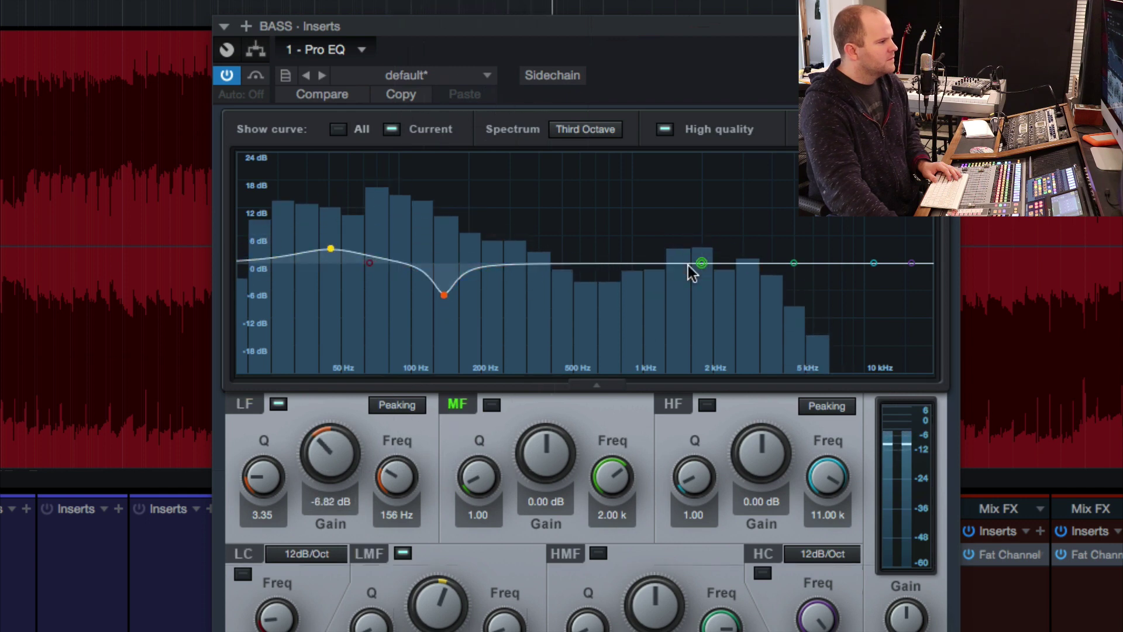
Step: Cut the MF band about -3.53 dB at 290 Hz and compare the bass with Pro EQ off and on
{"action": "left_click_drag", "start_coordinate": [702, 263], "coordinate": [506, 283]}
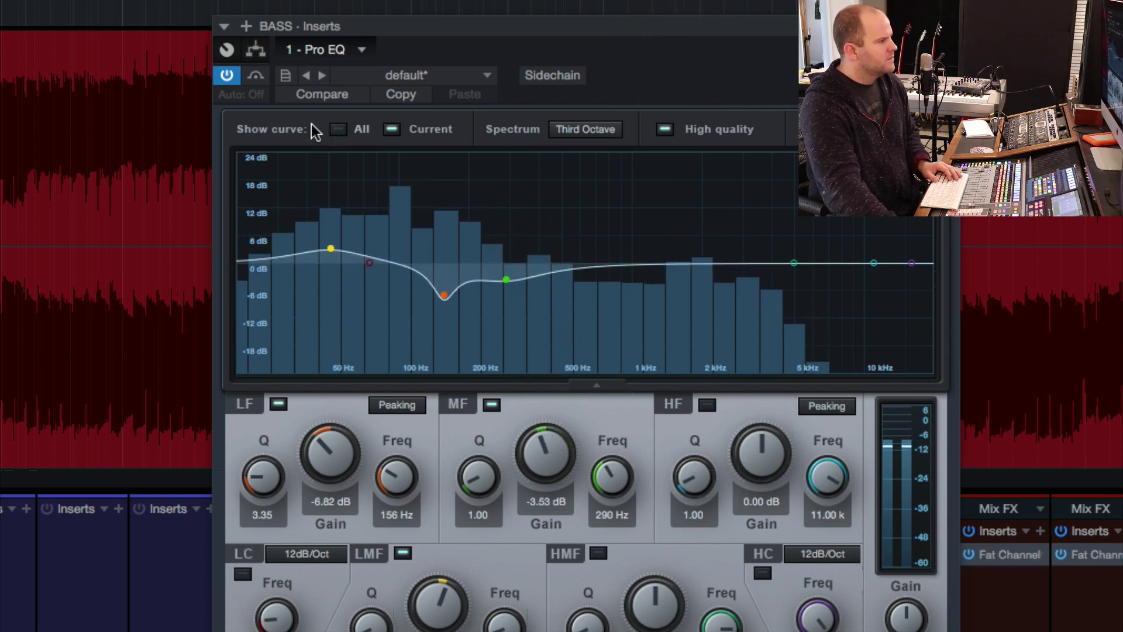
{"action": "left_click", "coordinate": [228, 77]}
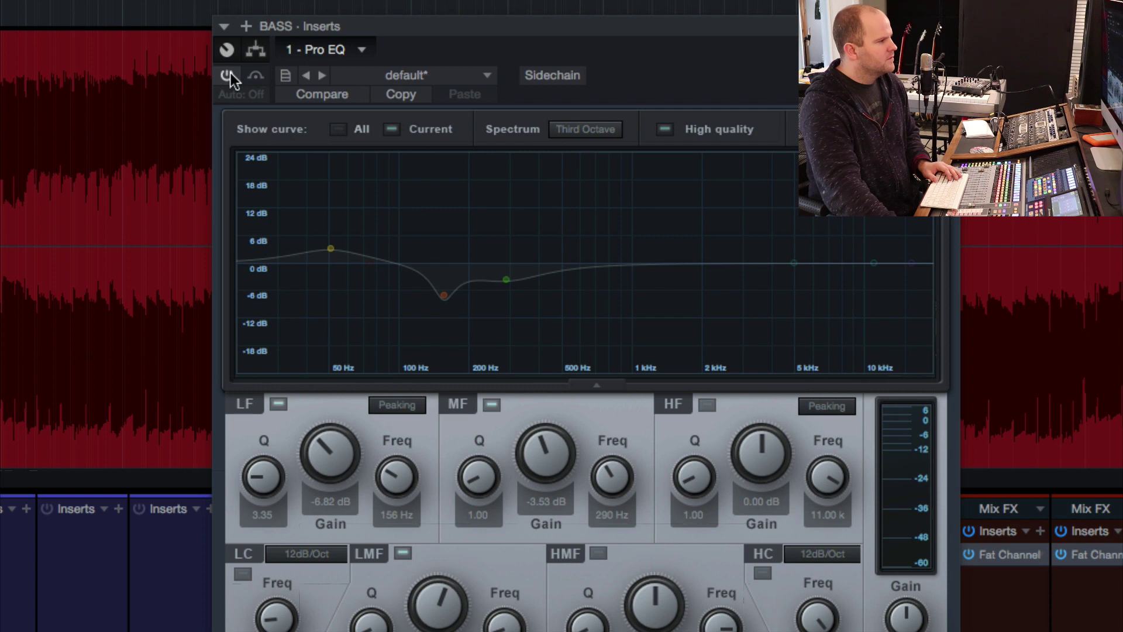
{"action": "left_click", "coordinate": [229, 77]}
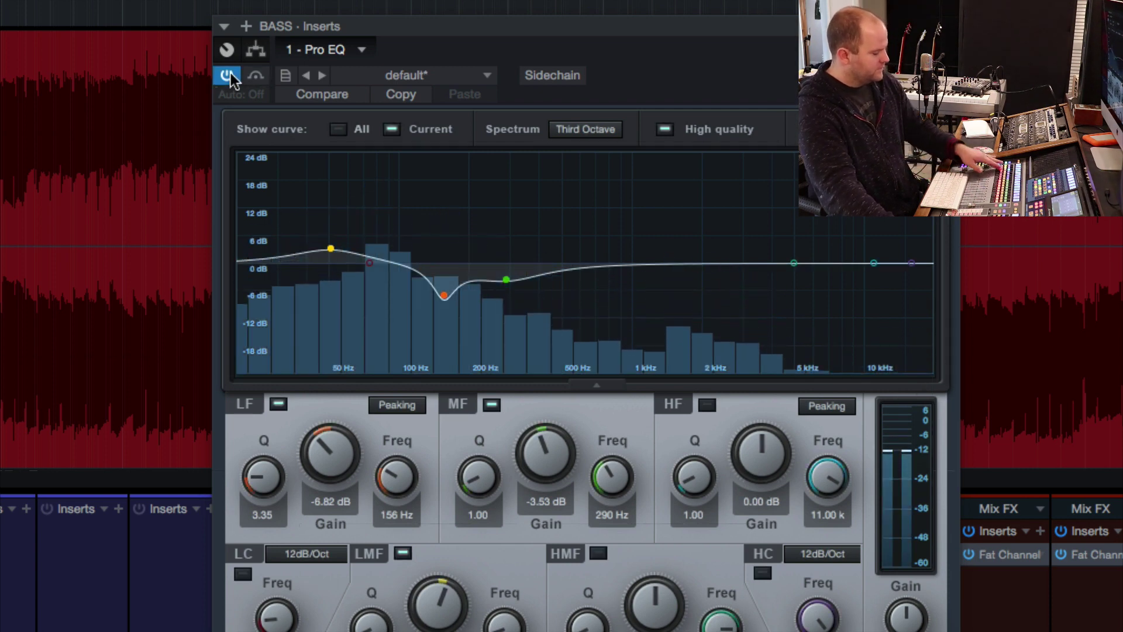
{"action": "key", "text": "space"}
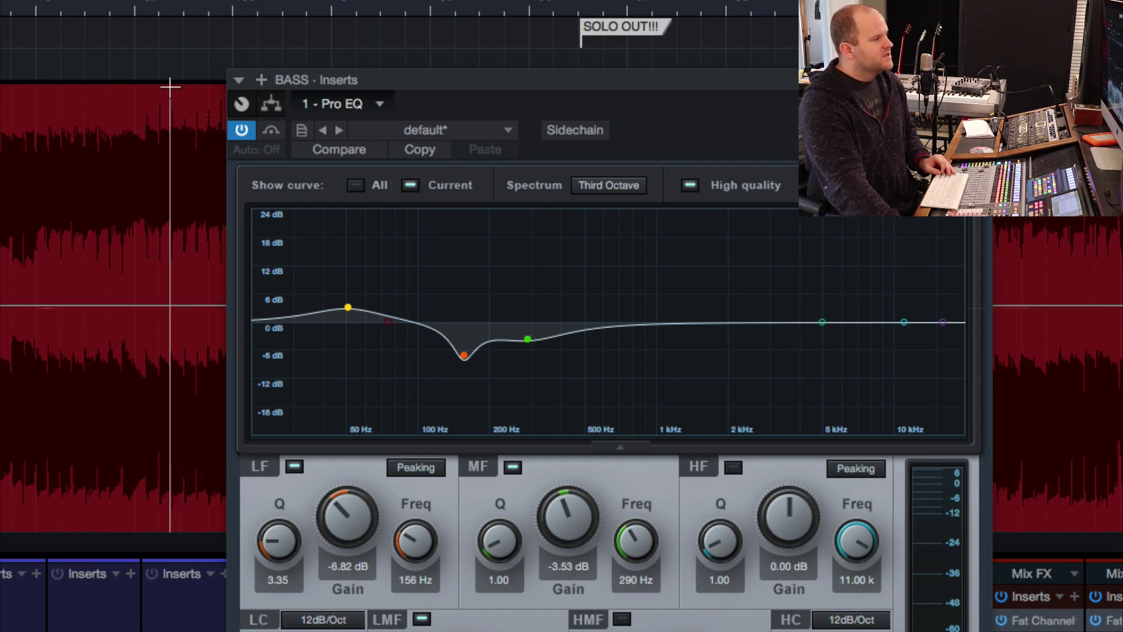
Step: Try Pro EQ's deactivate and bypass functions in turn, auditioning the bass with and without the EQ
{"action": "left_click", "coordinate": [247, 134]}
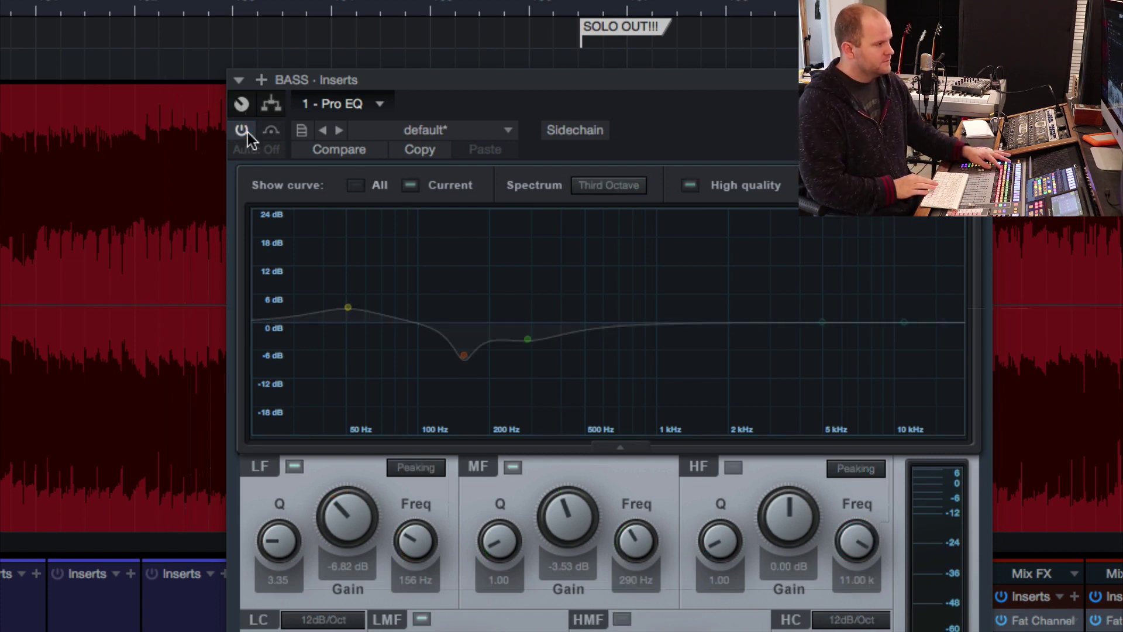
{"action": "left_click", "coordinate": [247, 132]}
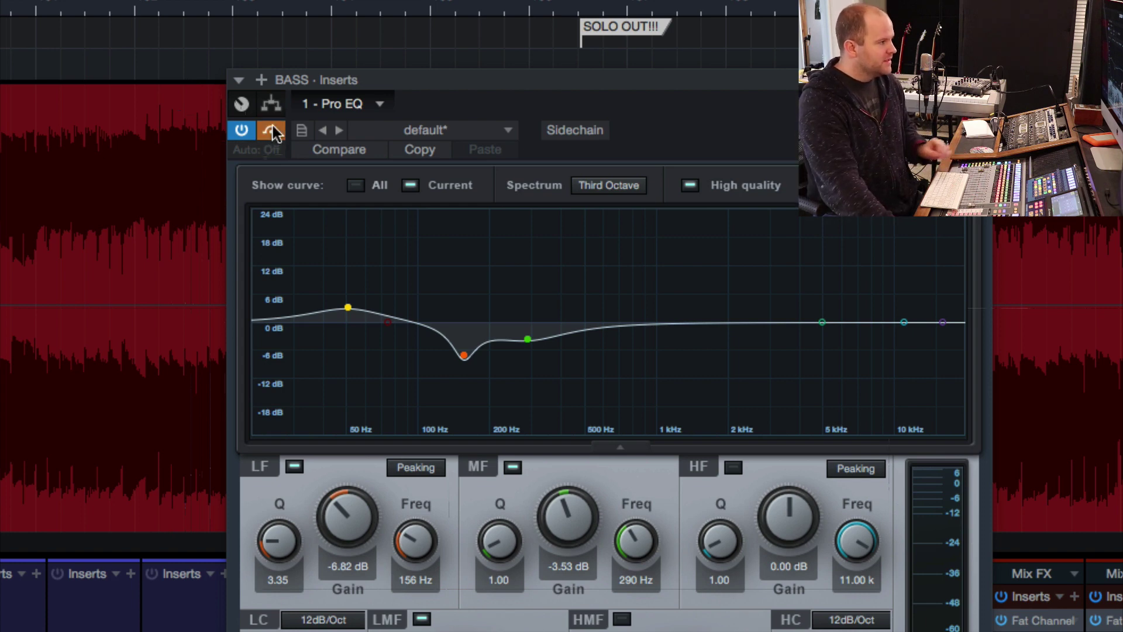
{"action": "key", "text": "space"}
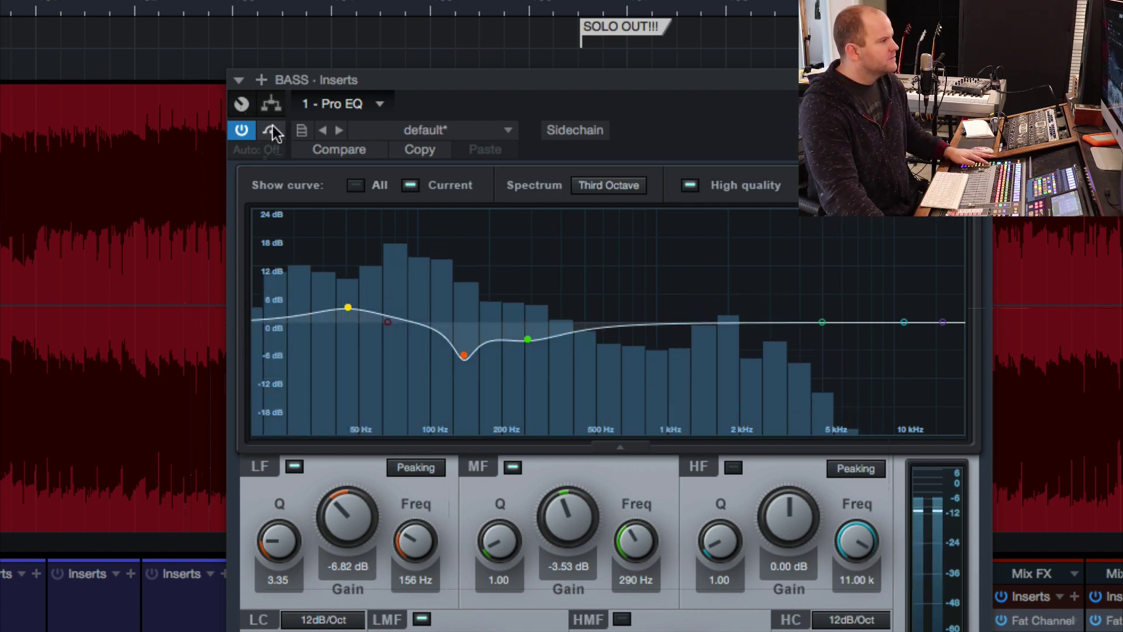
{"action": "left_click", "coordinate": [272, 130]}
{"action": "left_click", "coordinate": [271, 130]}
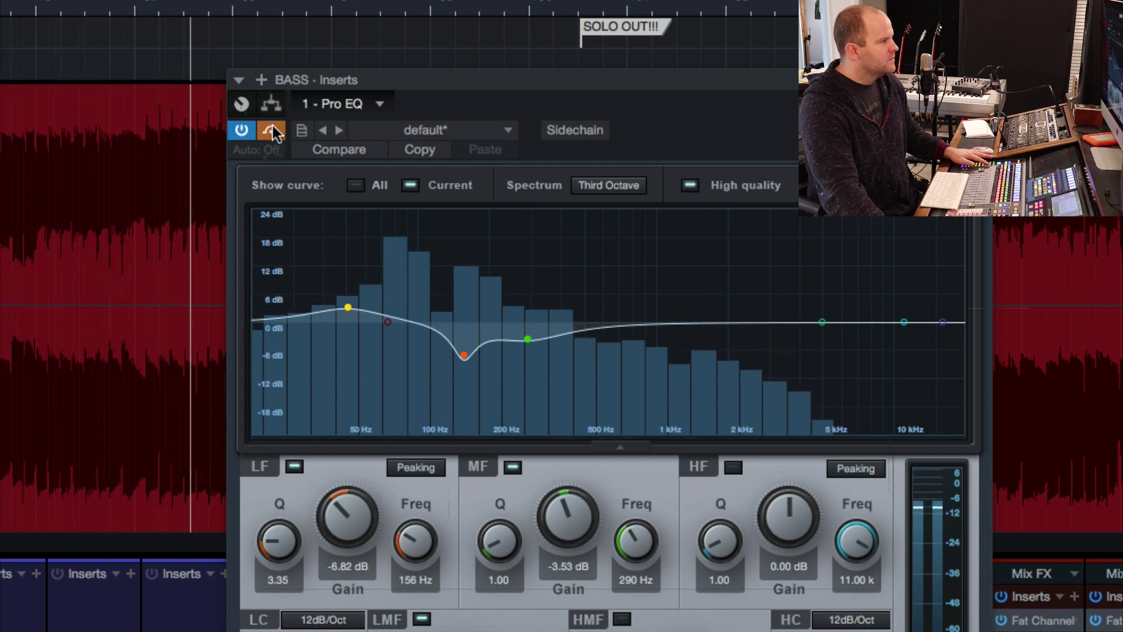
{"action": "key", "text": "space"}
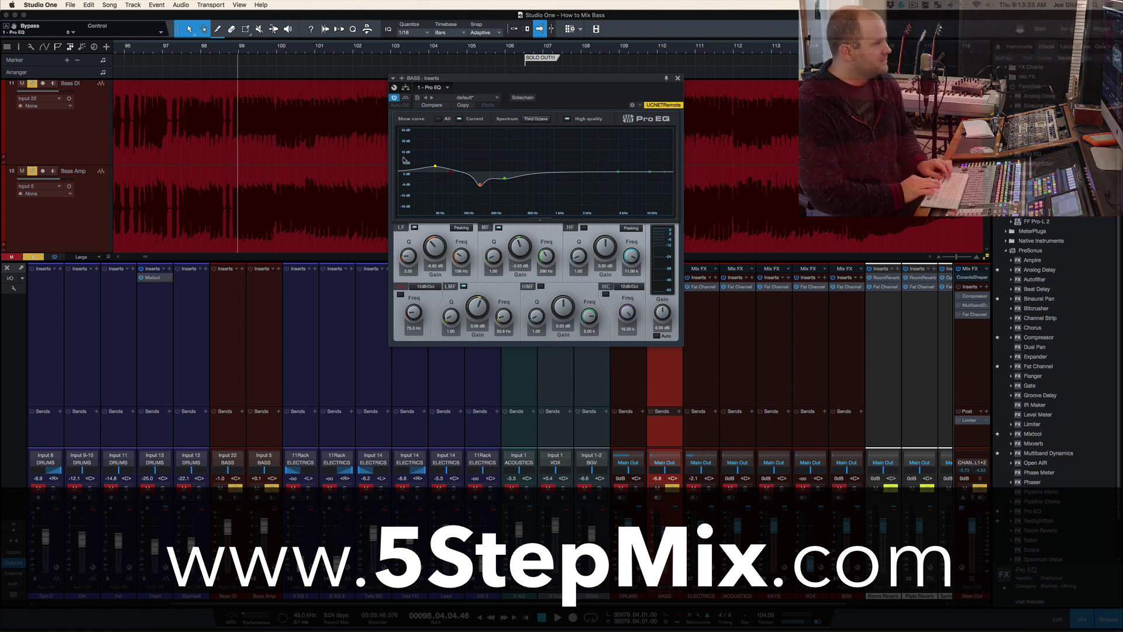
Step: Unsolo the bass tracks, play the full mix and select the BASS bus volume fader
{"action": "key", "text": "space"}
{"action": "key", "text": "s"}
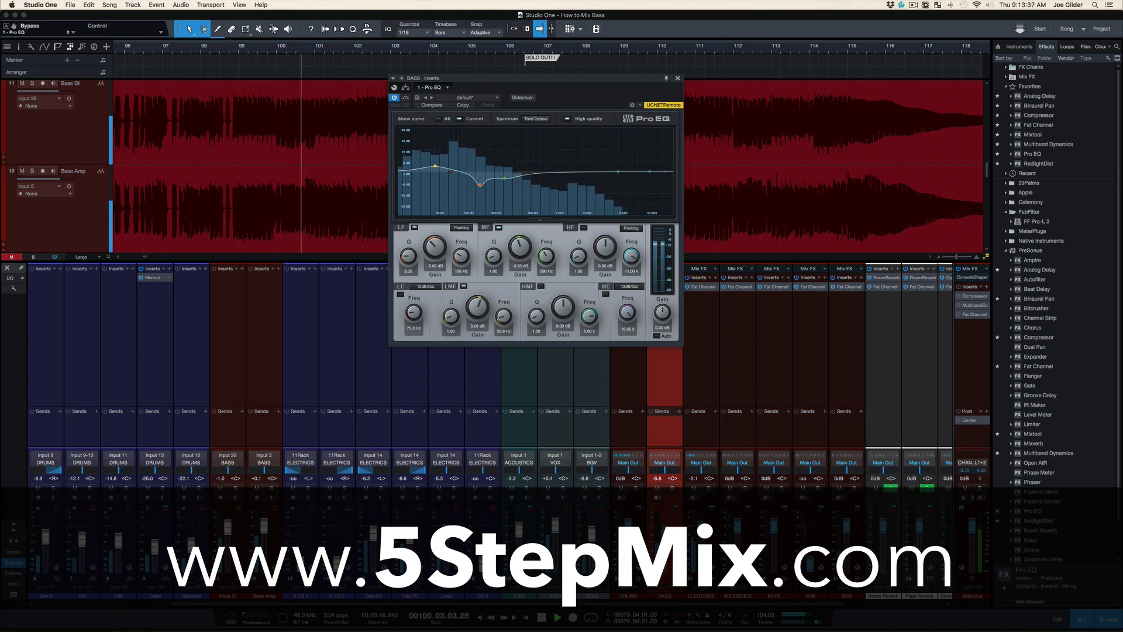
{"action": "left_click_drag", "start_coordinate": [664, 534], "coordinate": [664, 534]}
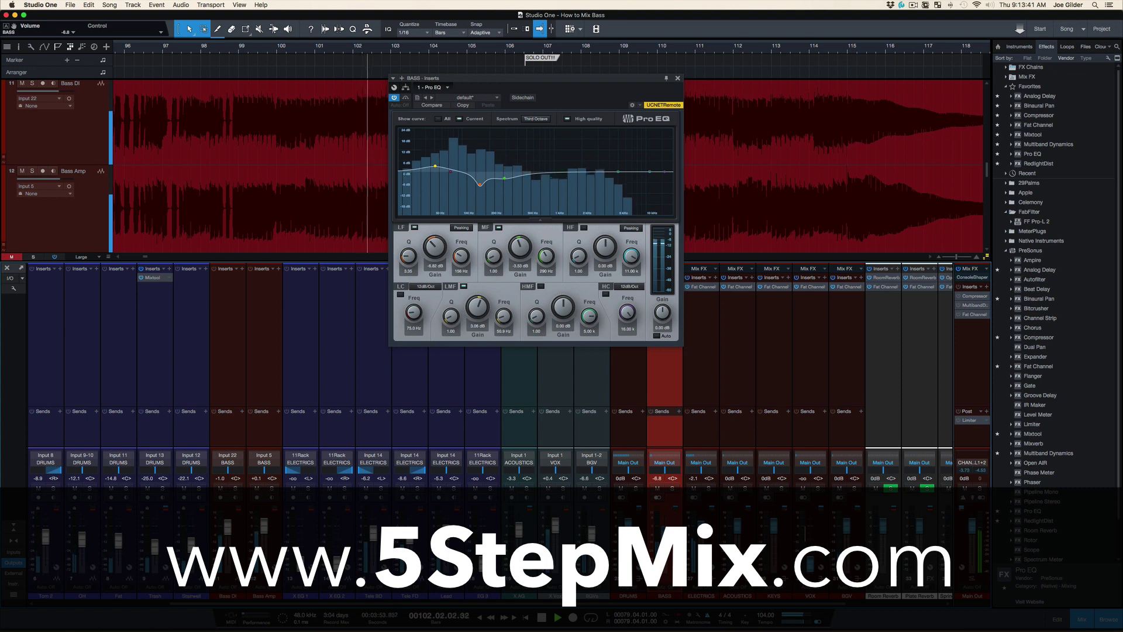